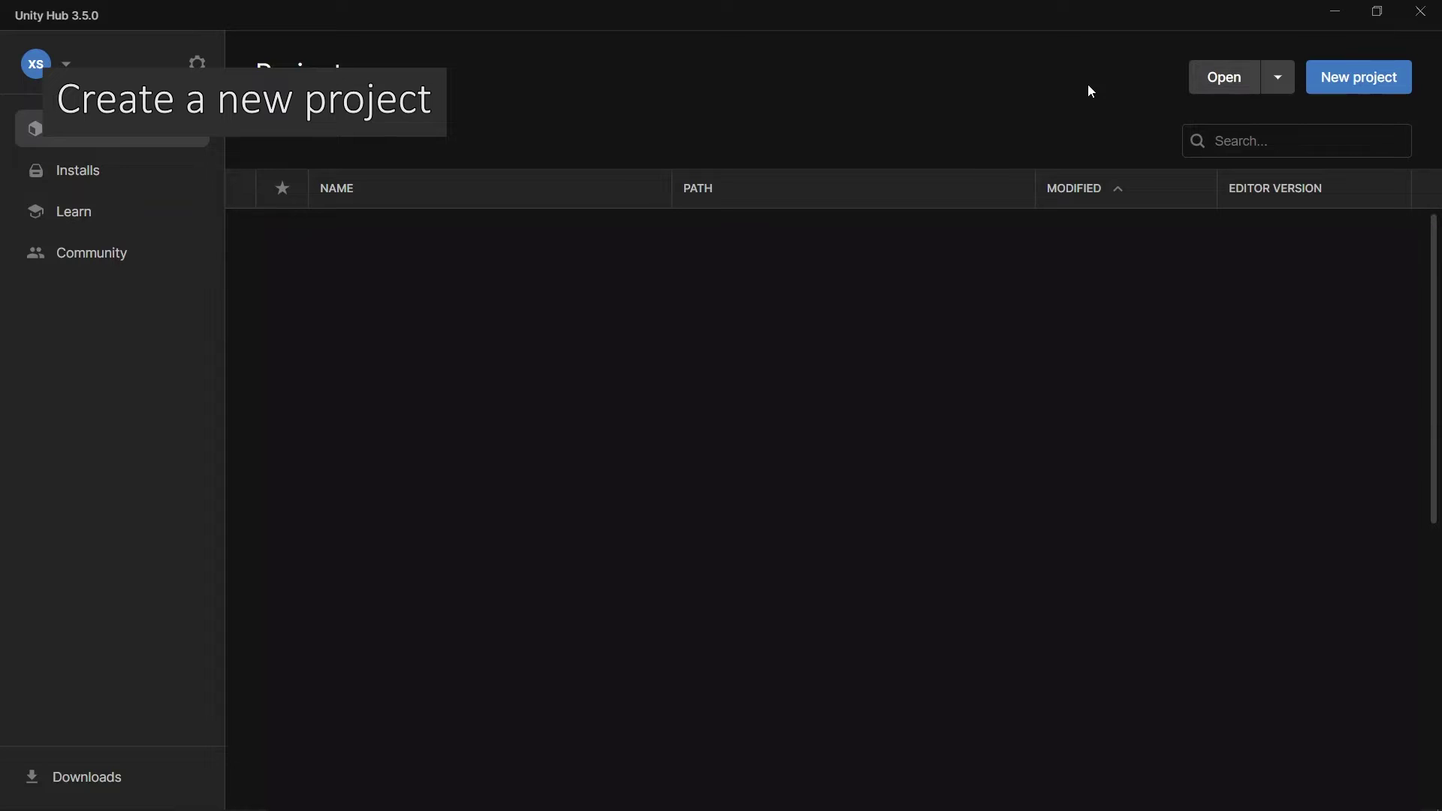
- Start a new project and set its editor version to 2023.1.1f1
left_click(1343, 78)
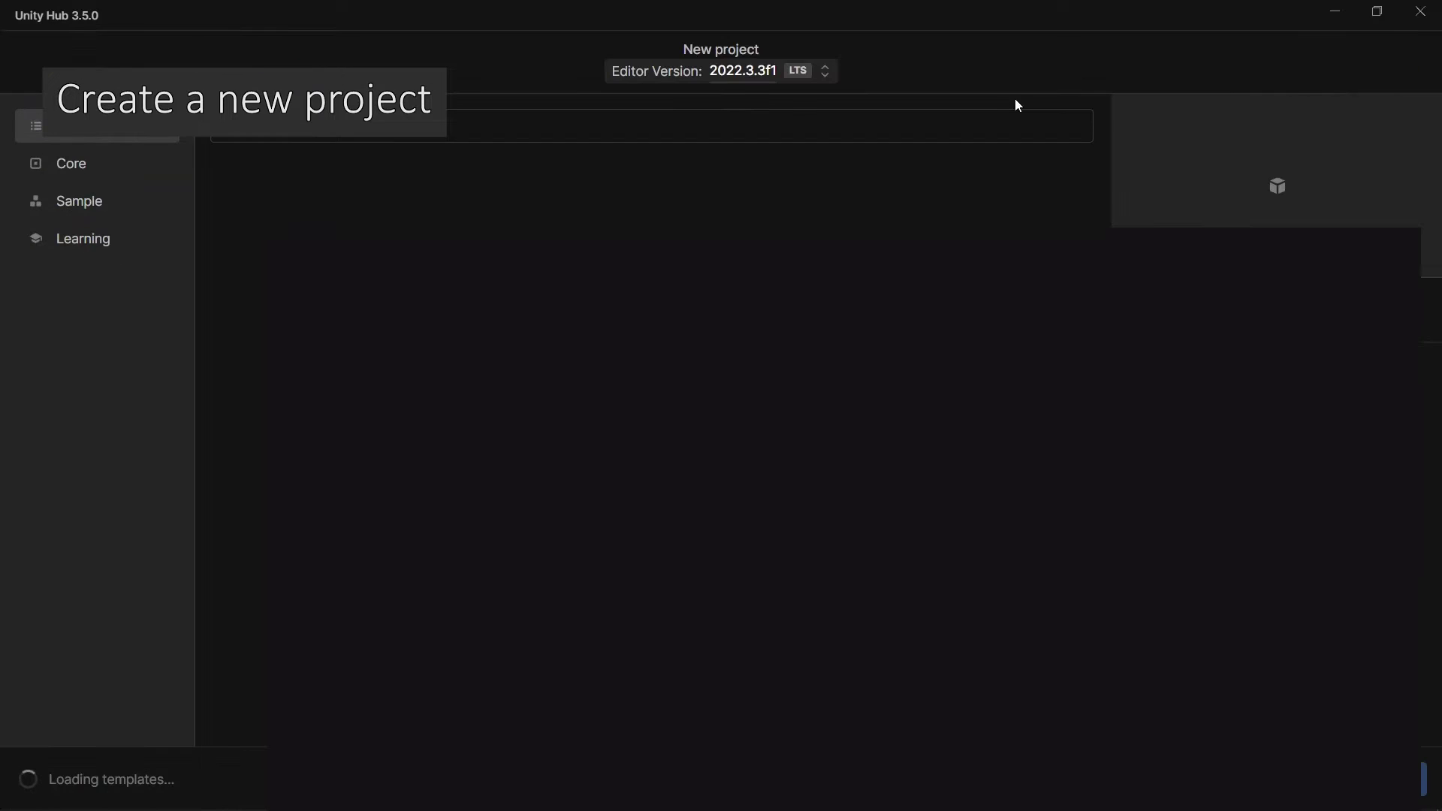
left_click(735, 77)
left_click(744, 179)
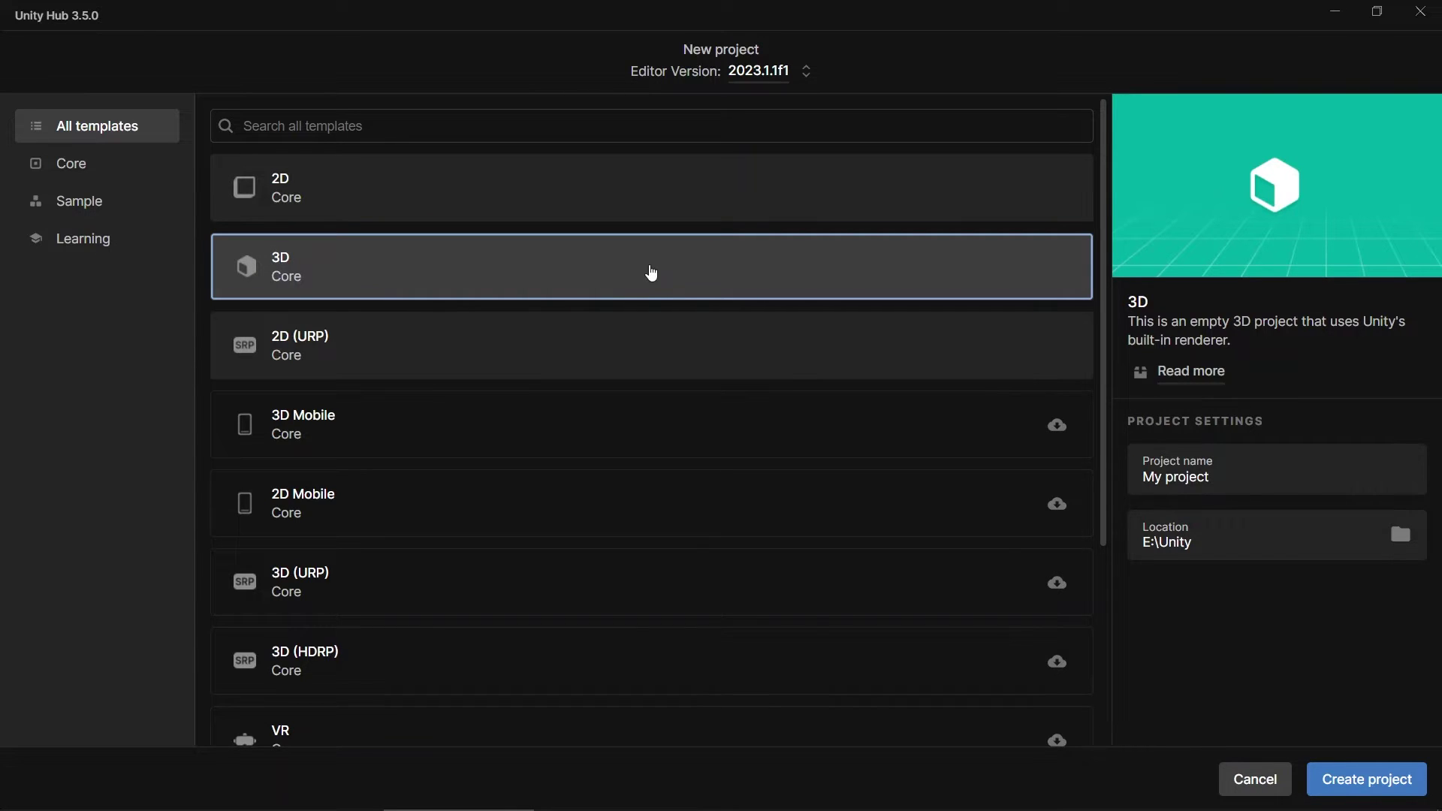
- View the AR Core template's details in the template list, and return to the 3D Core template
scroll(634, 518, "down", 4)
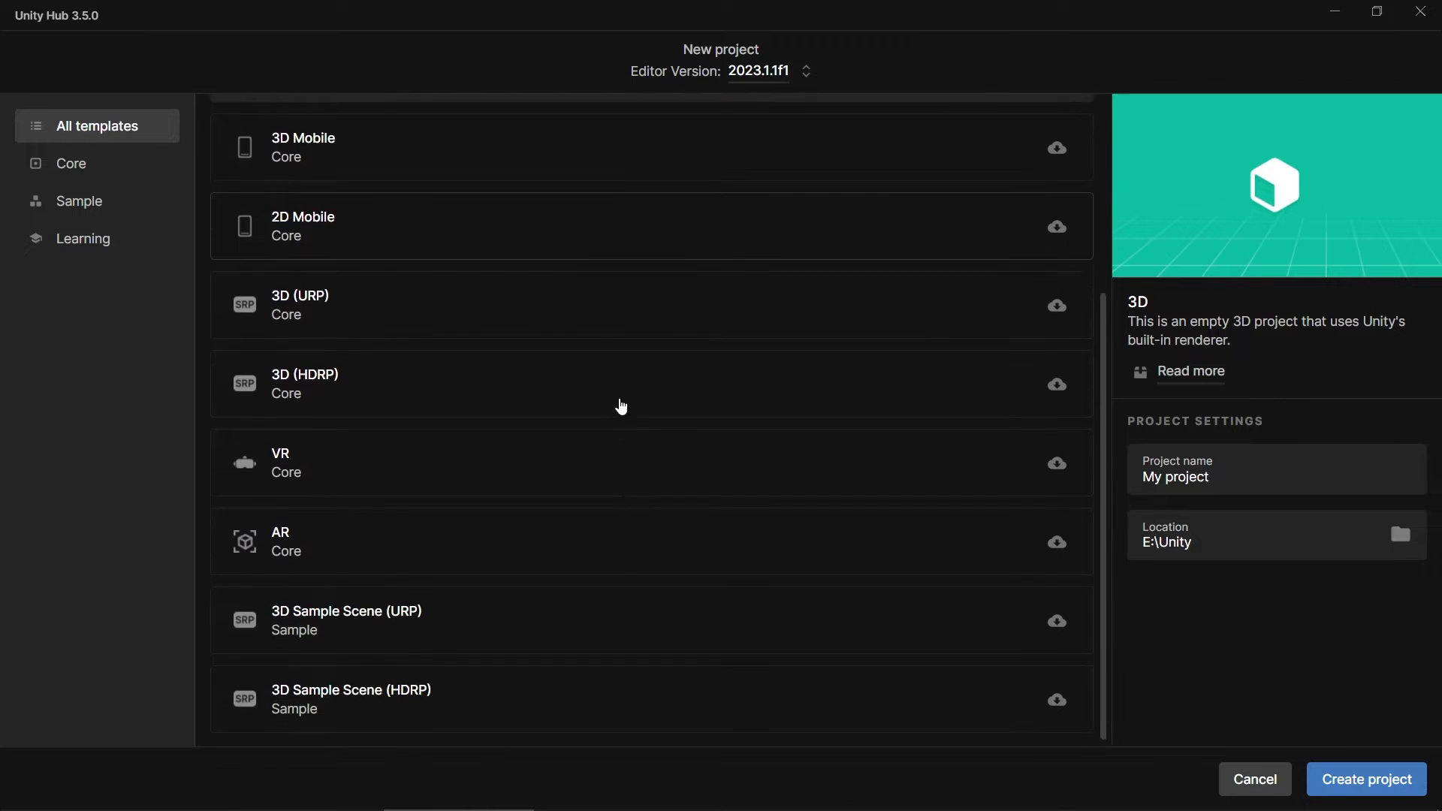
left_click(651, 543)
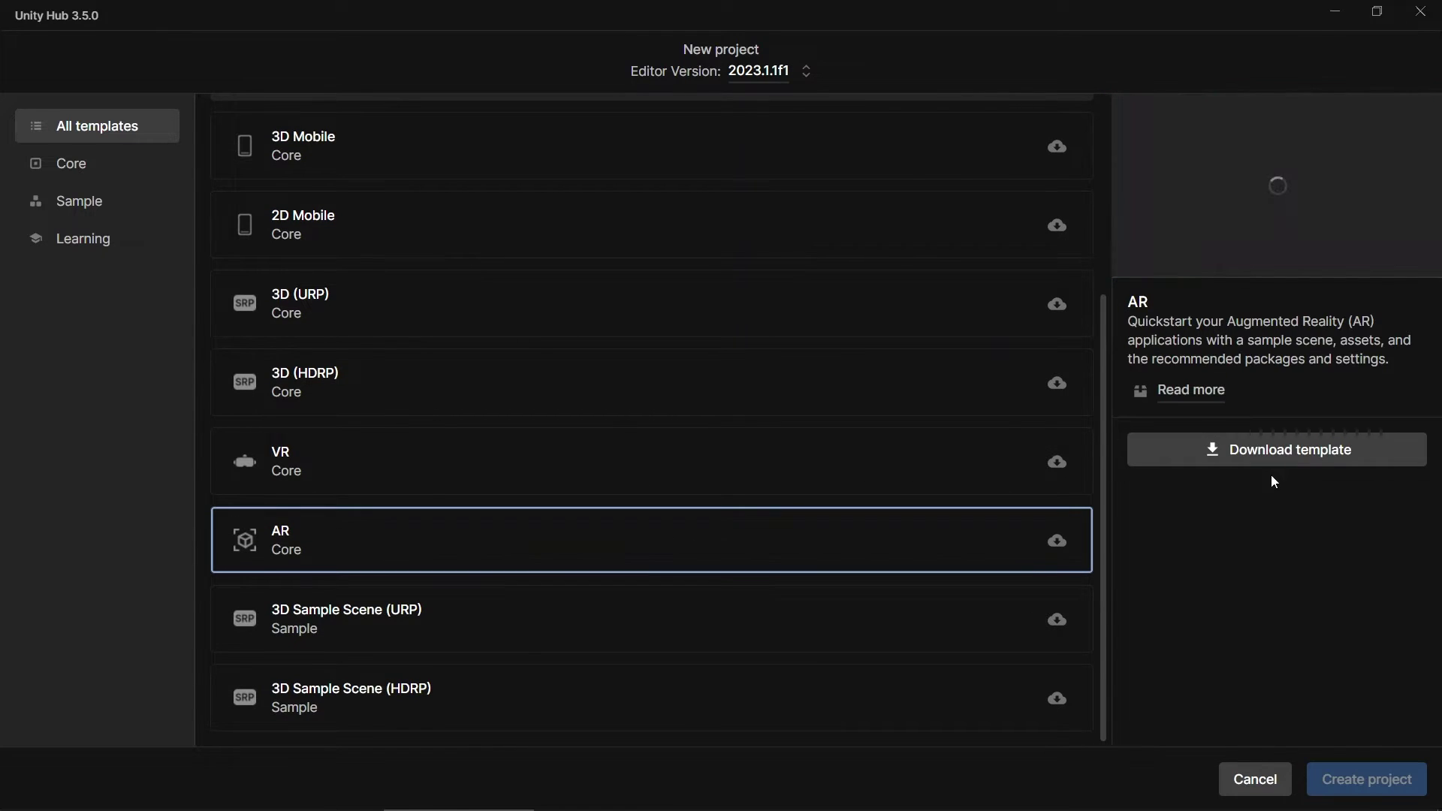
scroll(820, 266, "up", 2)
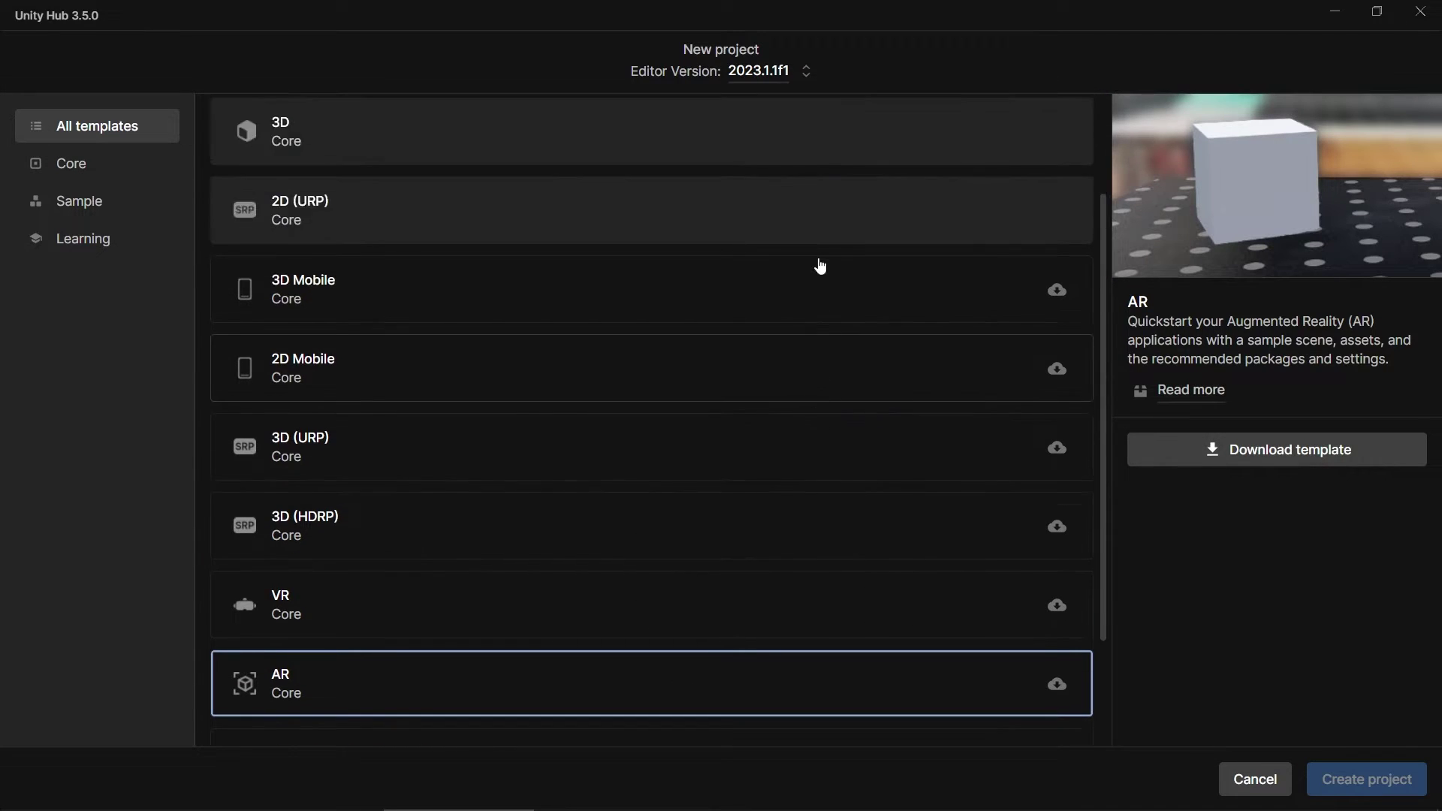
scroll(820, 266, "up", 2)
left_click(775, 295)
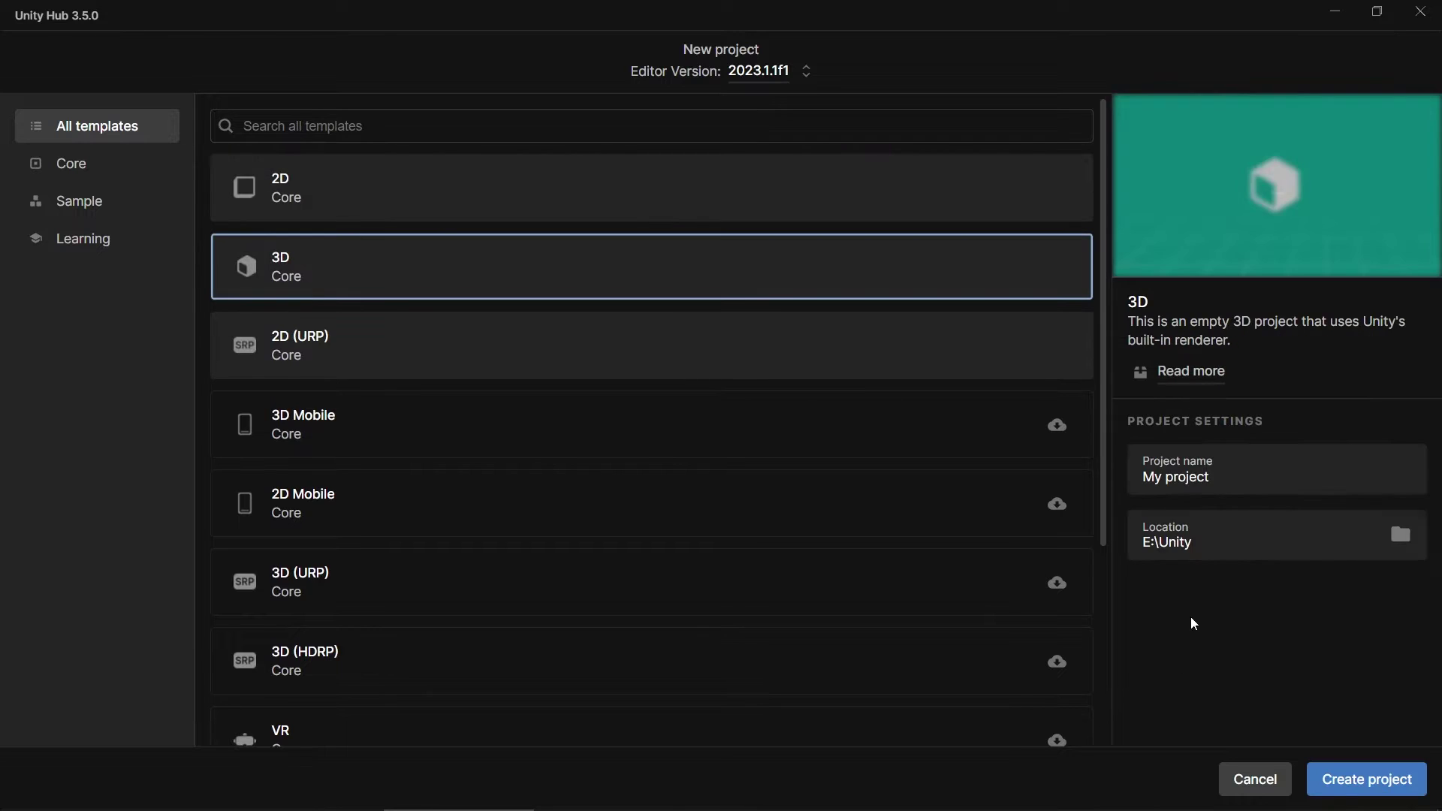
- Name the project "AR project" and create it
left_click(1228, 477)
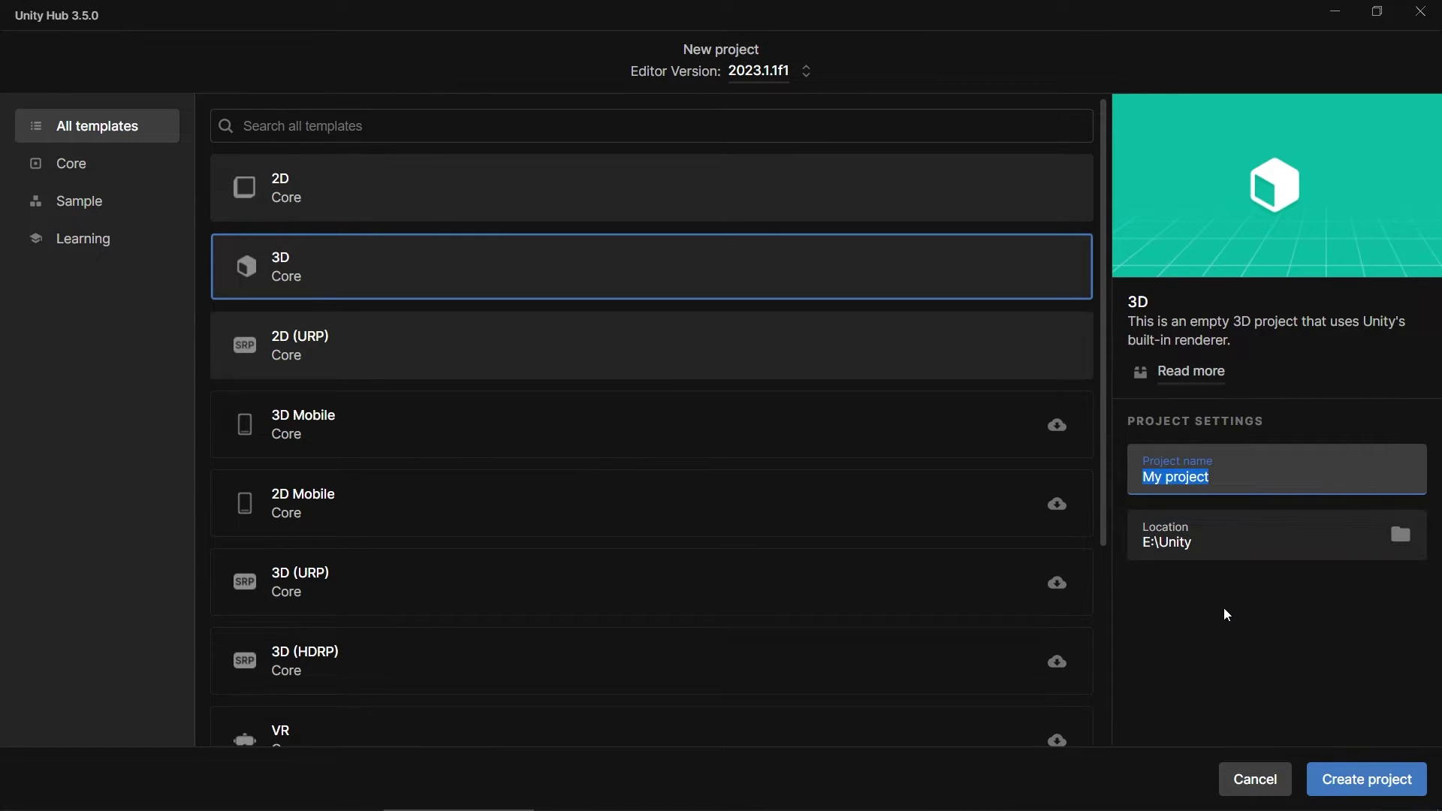
type("AR project")
left_click(1341, 792)
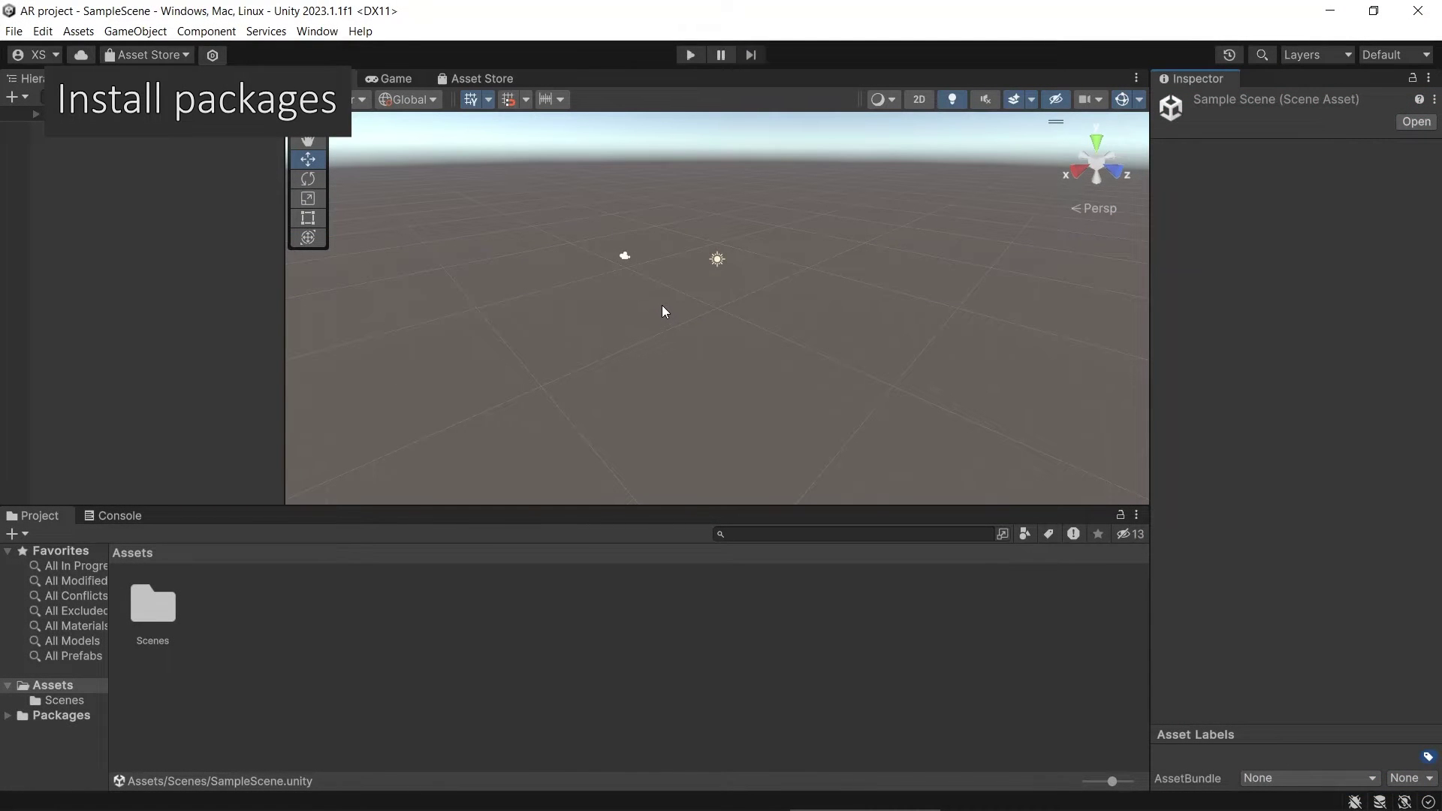
- List the Unity Registry packages in the Package Manager and show the packages included in the AR feature
left_click(317, 30)
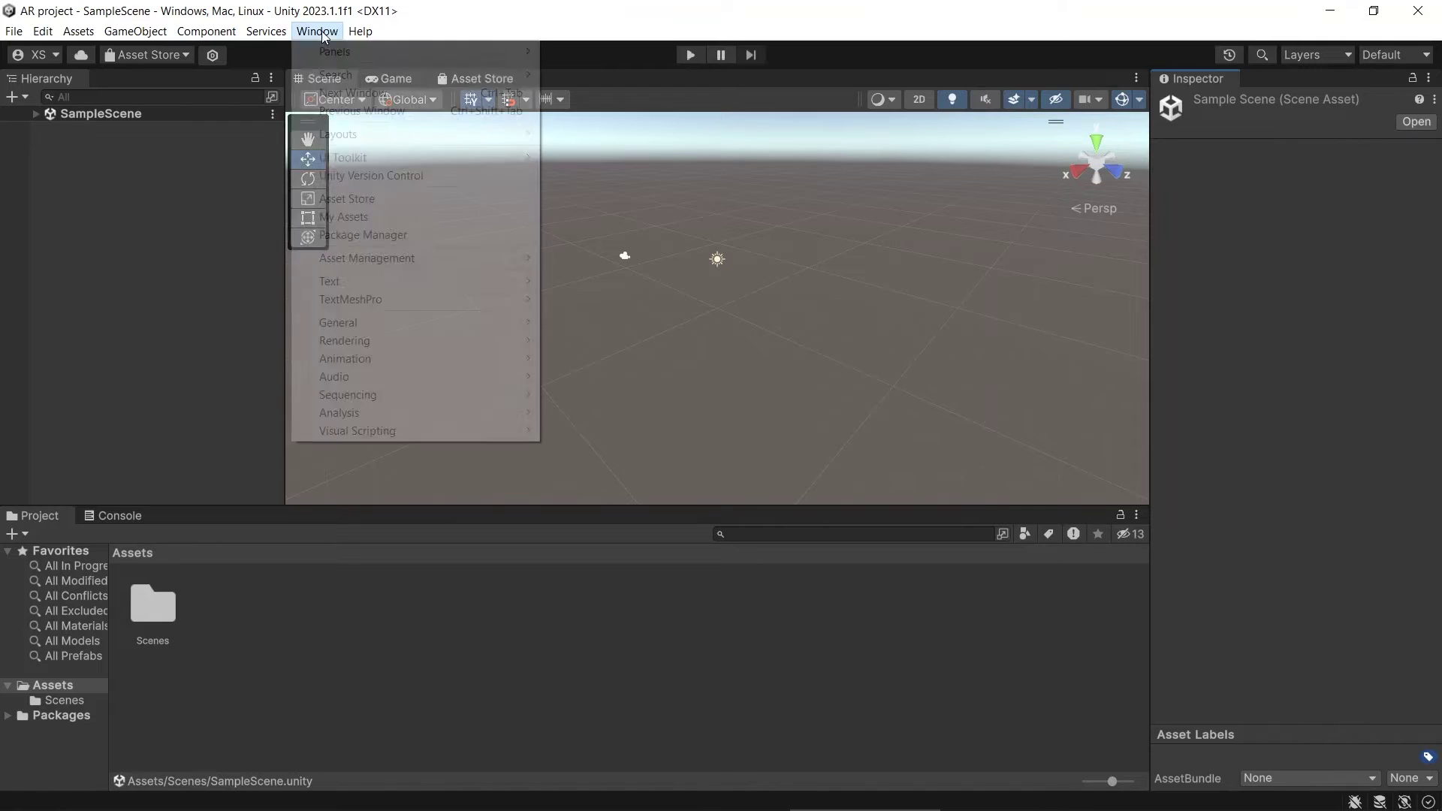
left_click(441, 234)
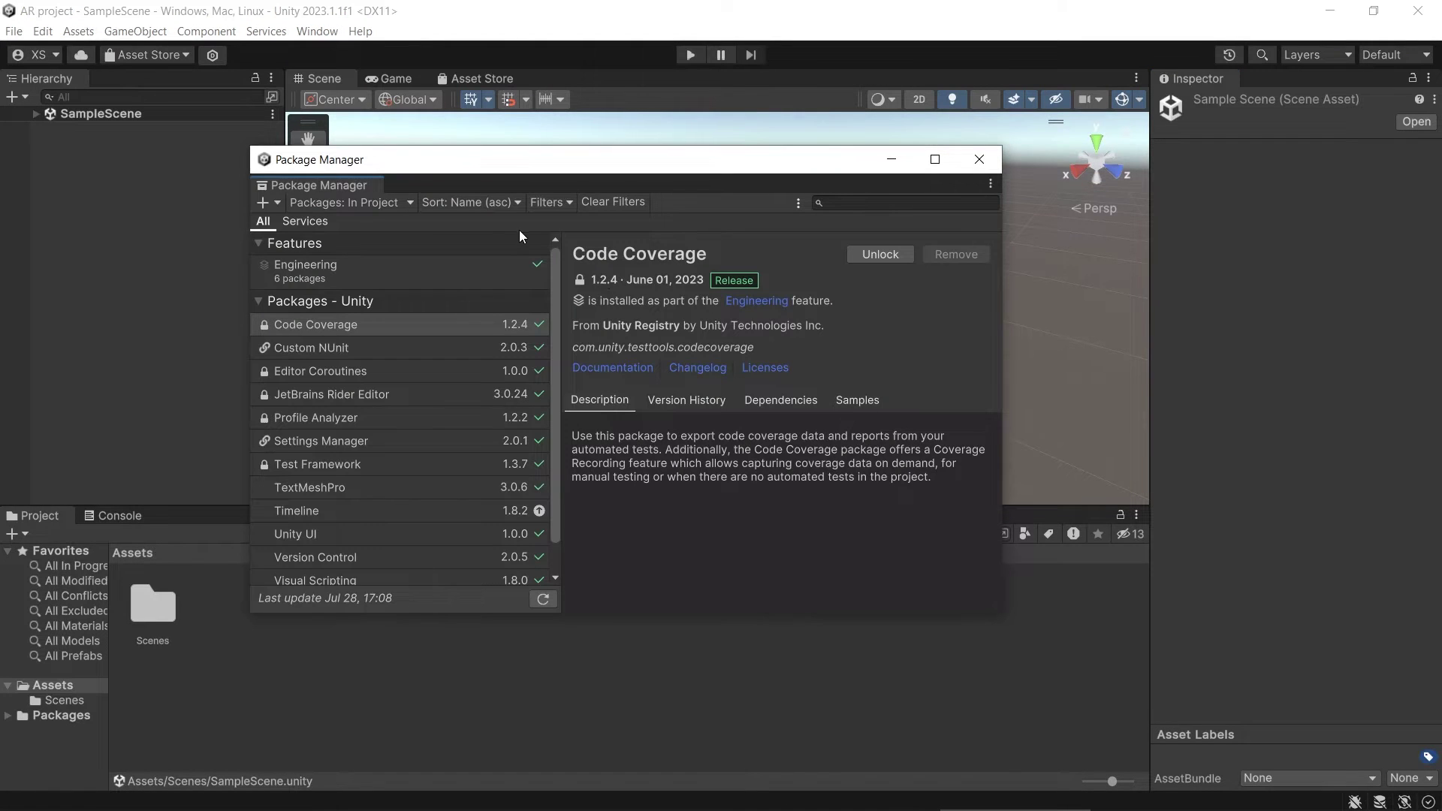
left_click(401, 208)
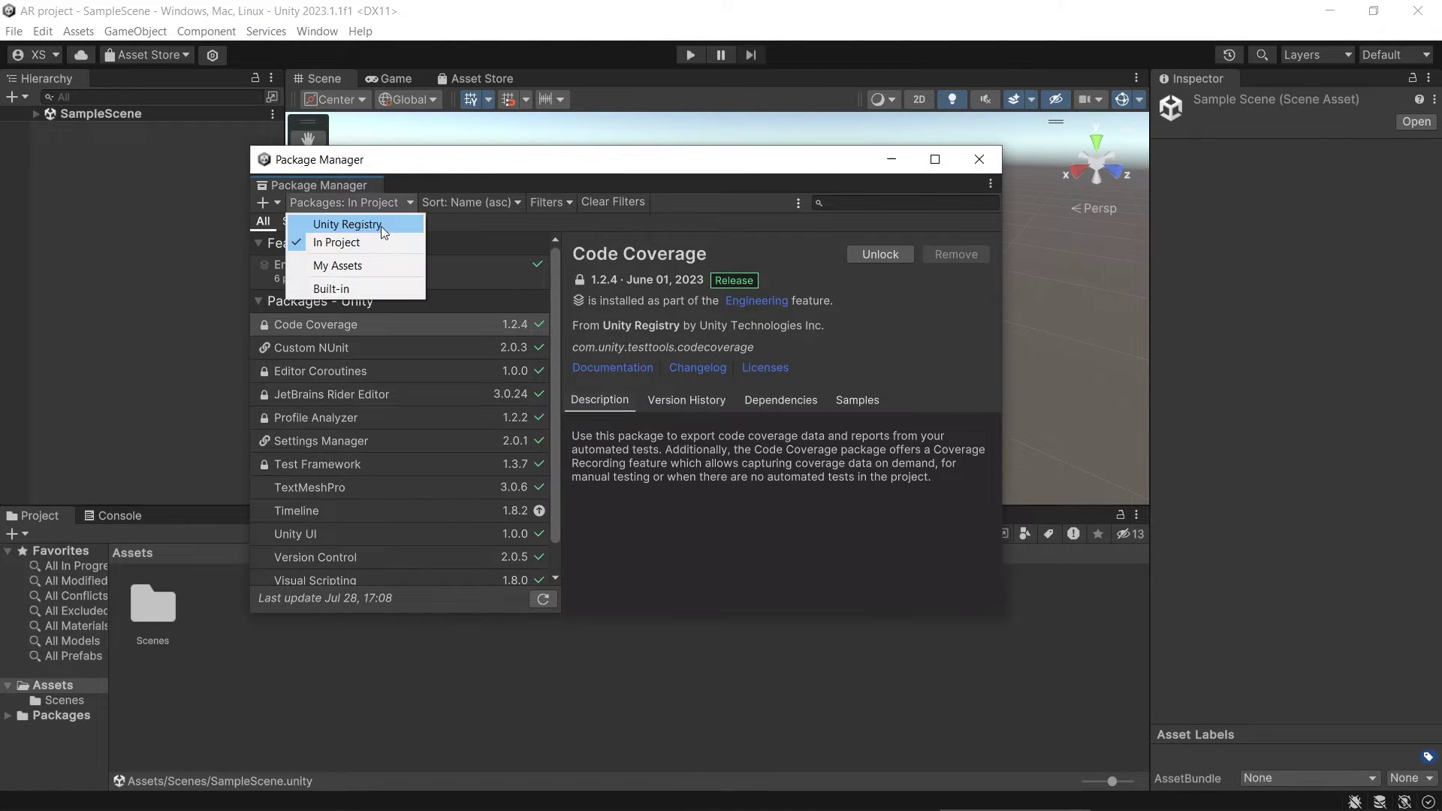
left_click(380, 225)
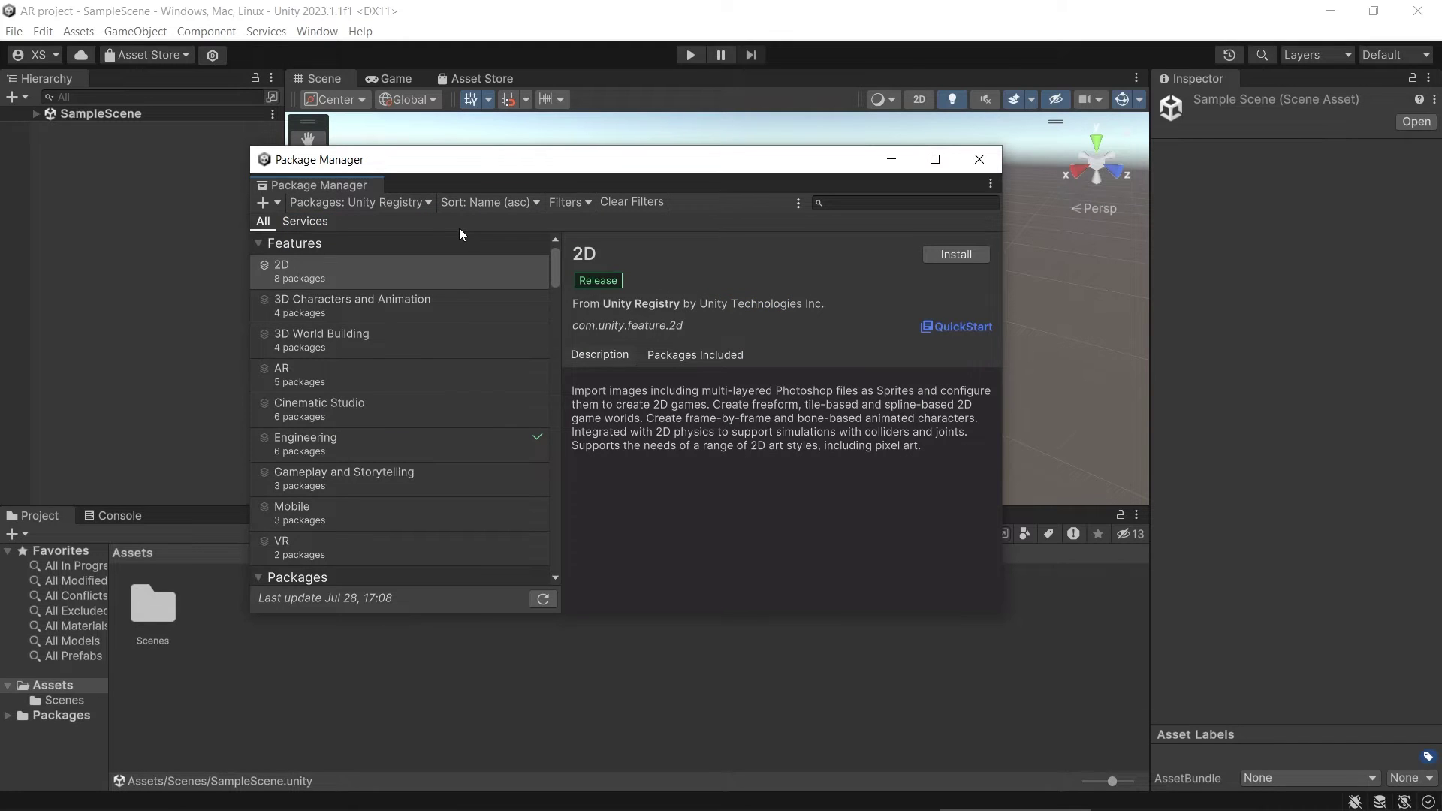
left_click(464, 375)
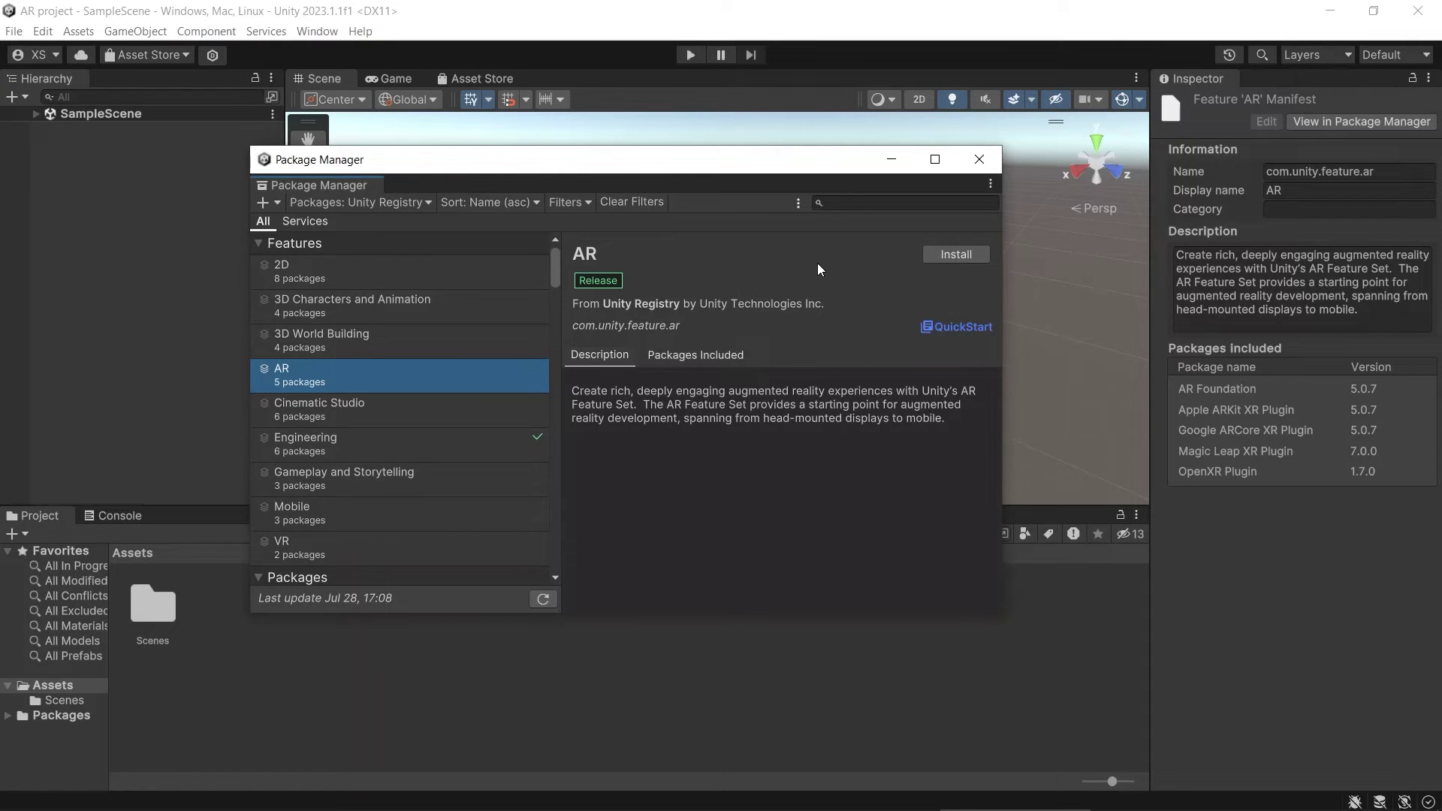
left_click(719, 333)
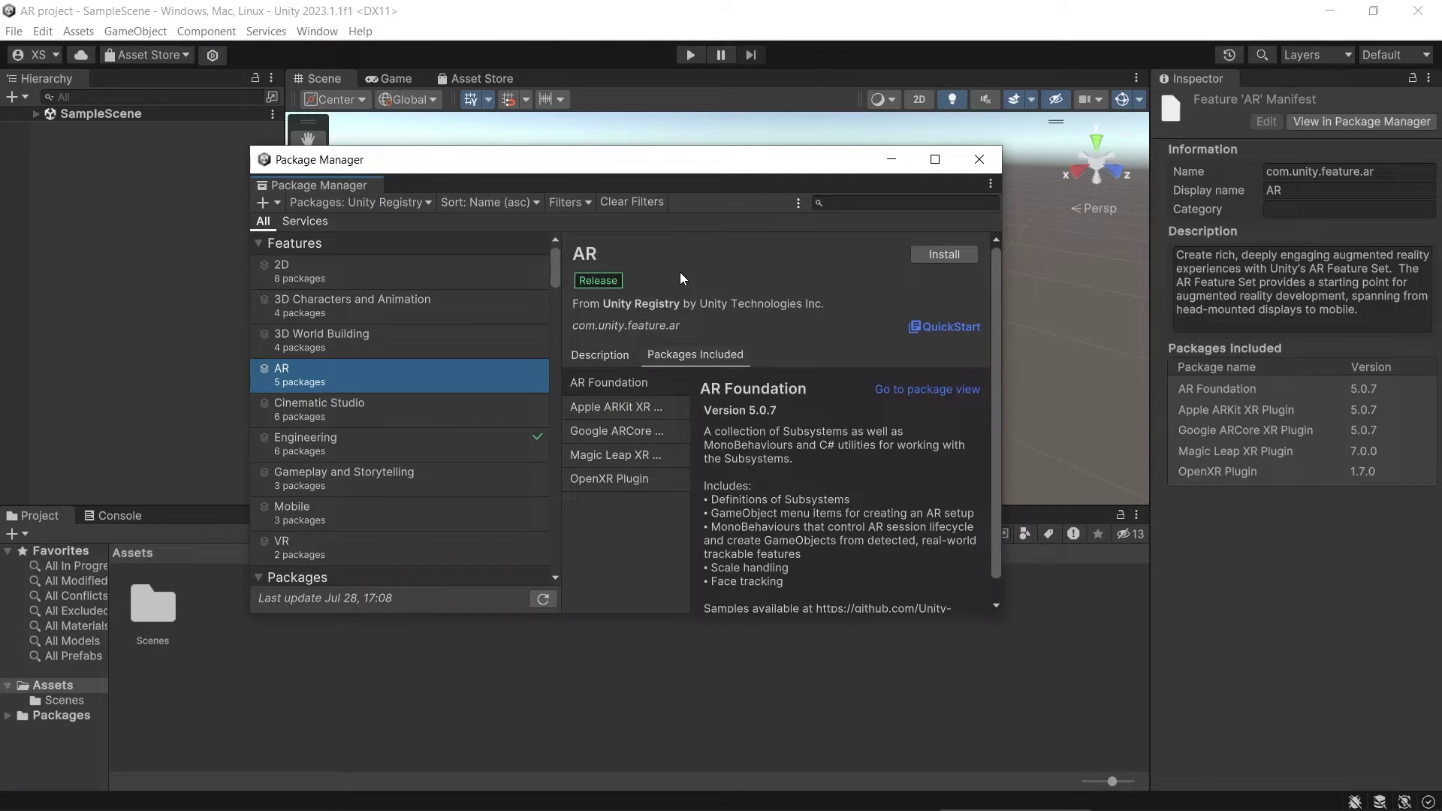
- Install the AR Foundation package and decline enabling the new input system backends
left_click_drag(555, 259, 555, 342)
left_click(490, 392)
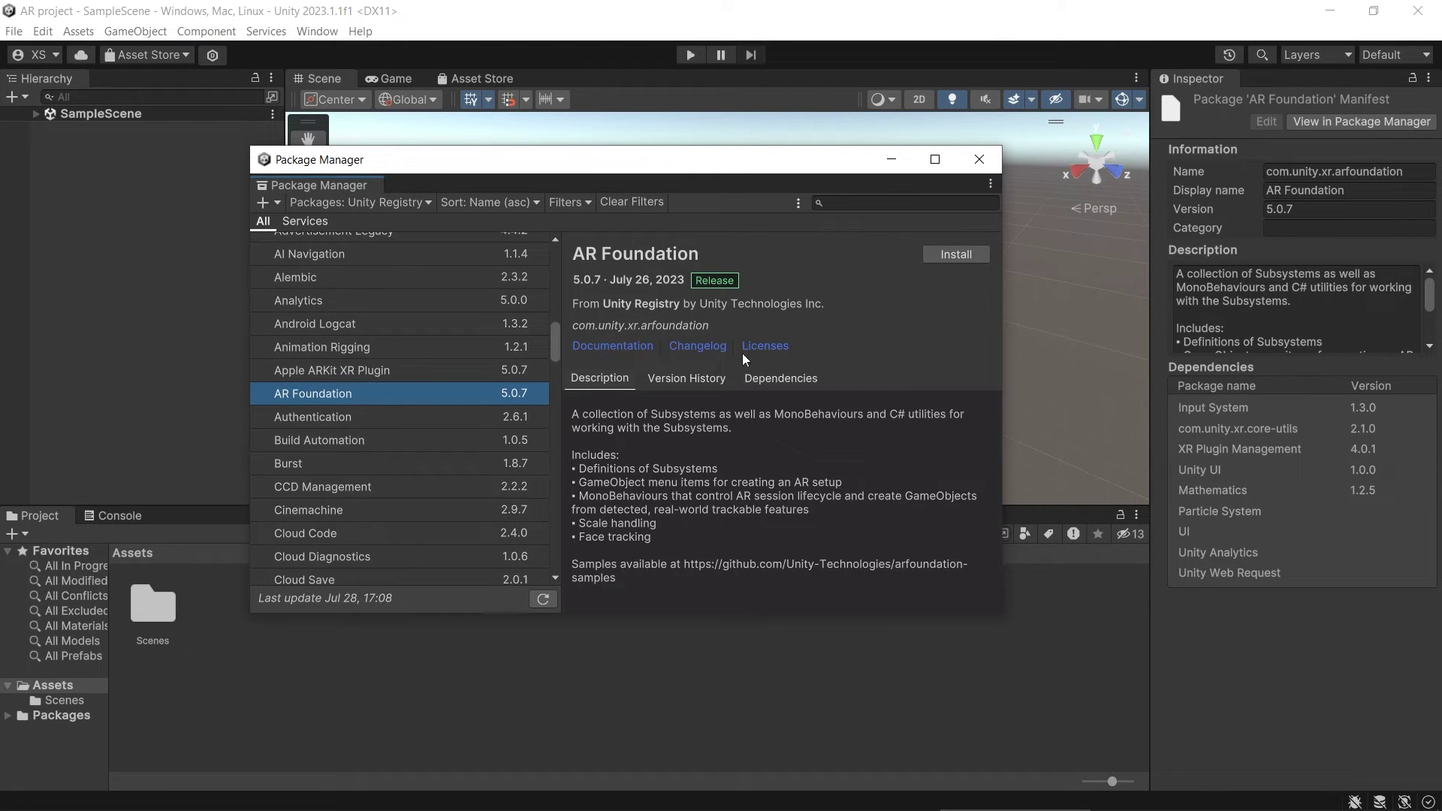
left_click(931, 257)
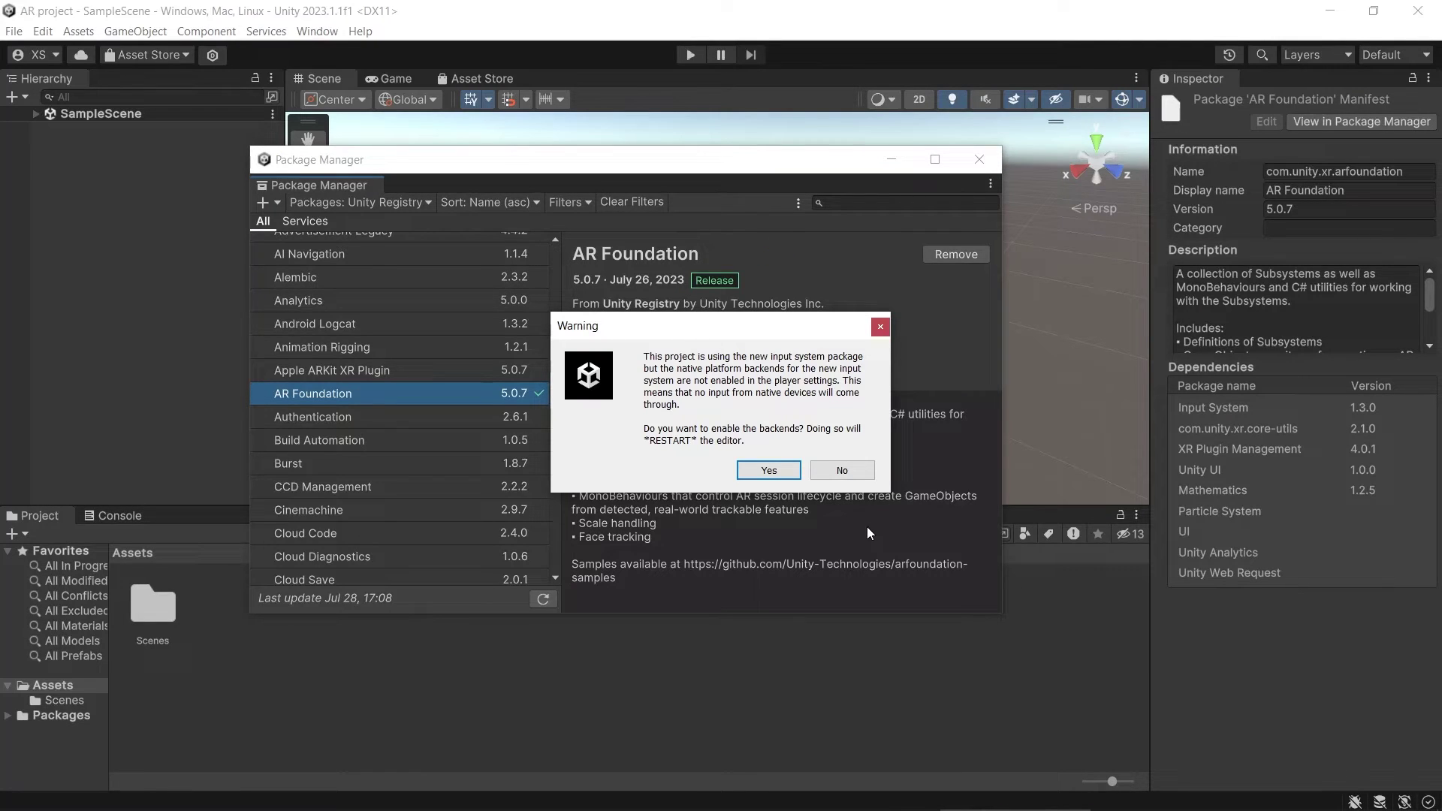
left_click(863, 470)
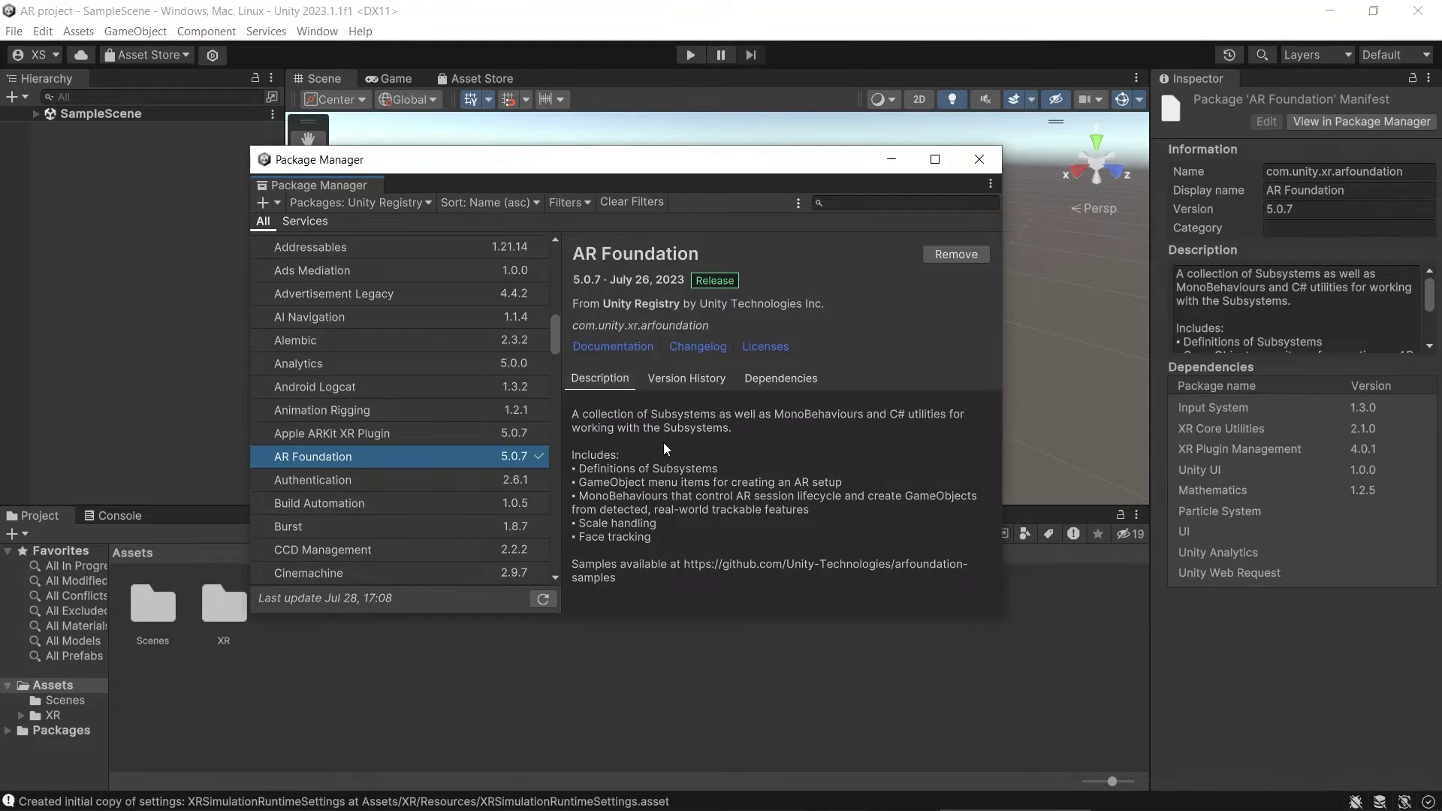
- Install the Apple ARKit XR Plugin and the Google ARCore XR Plugin, and close the Package Manager
left_click(495, 434)
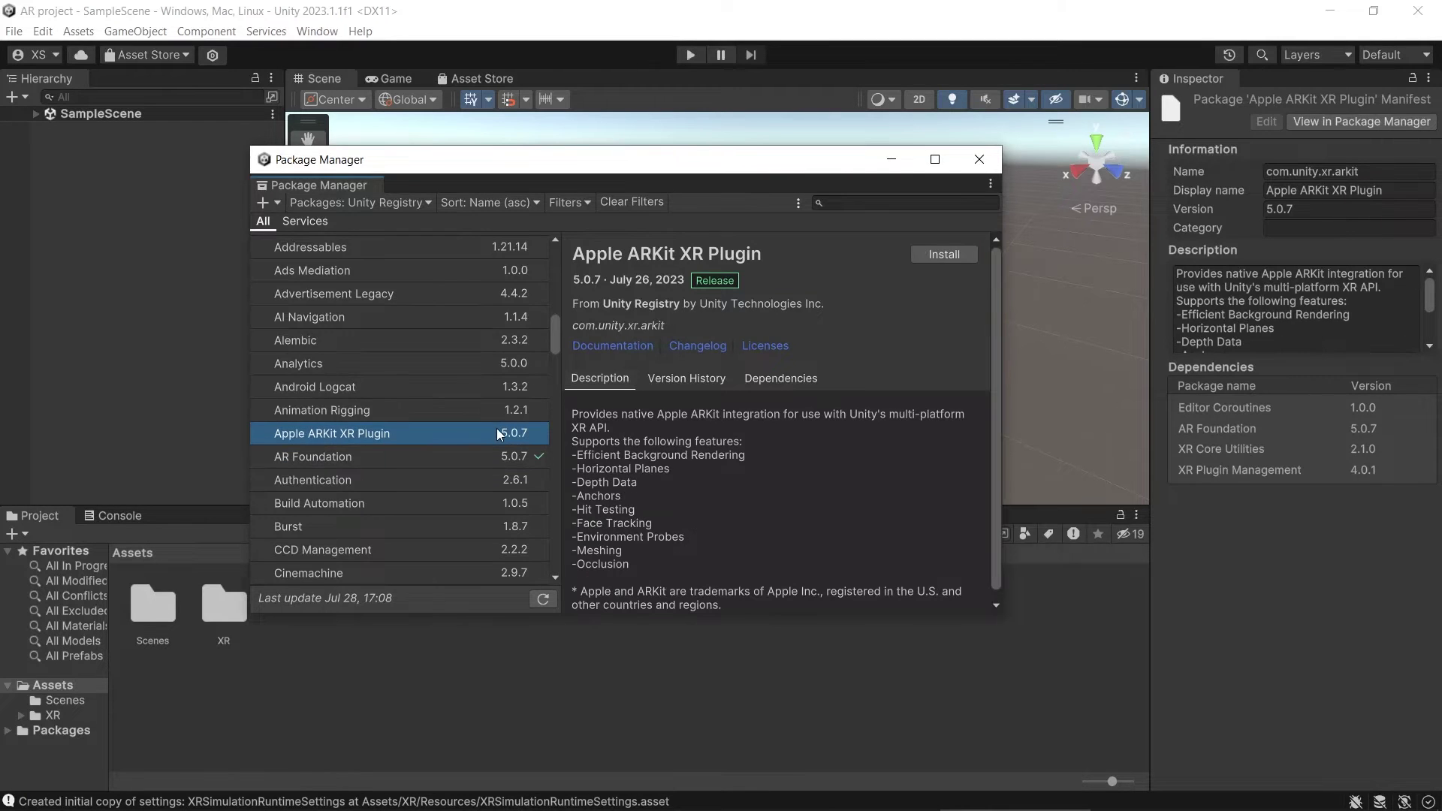
left_click(960, 254)
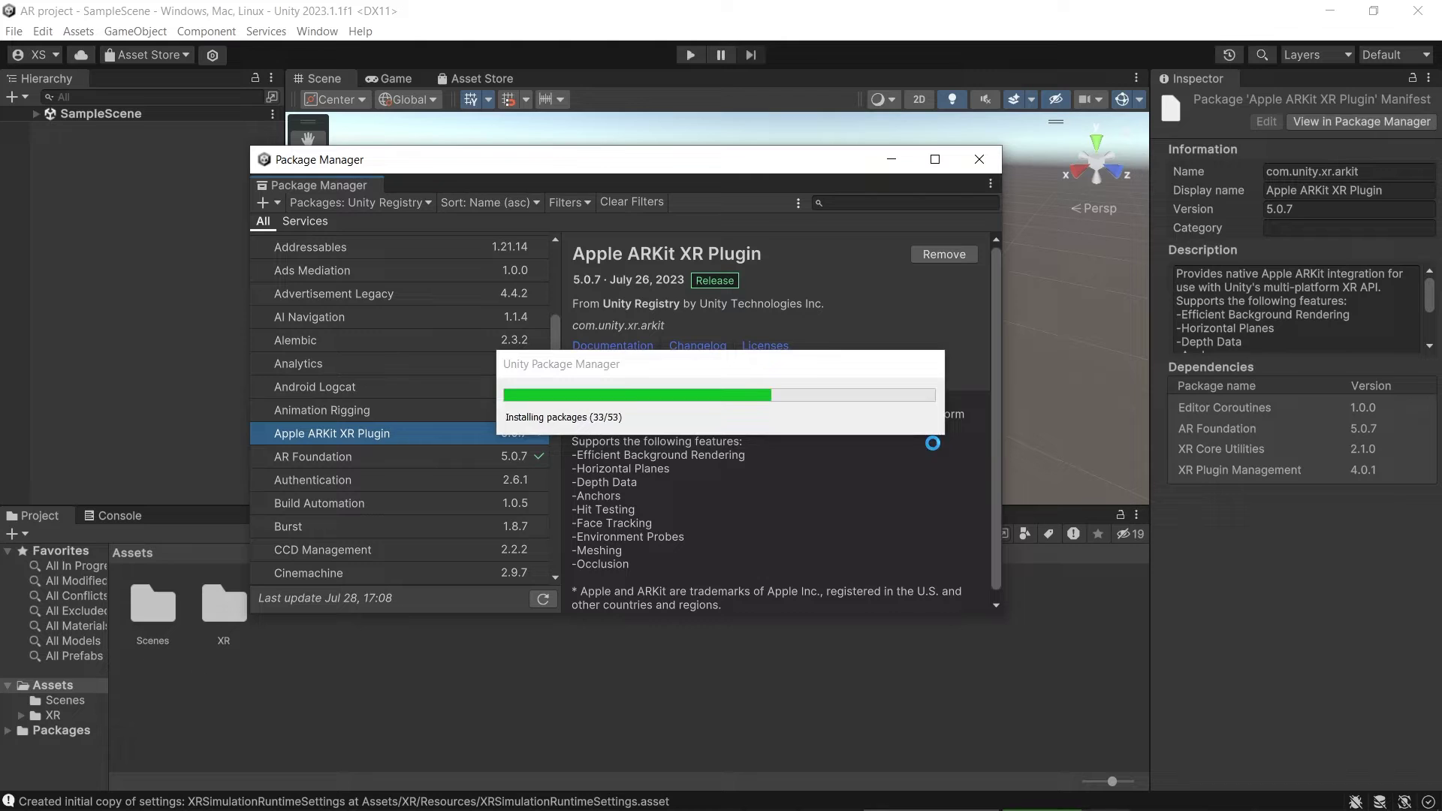
scroll(552, 347, "down", 10)
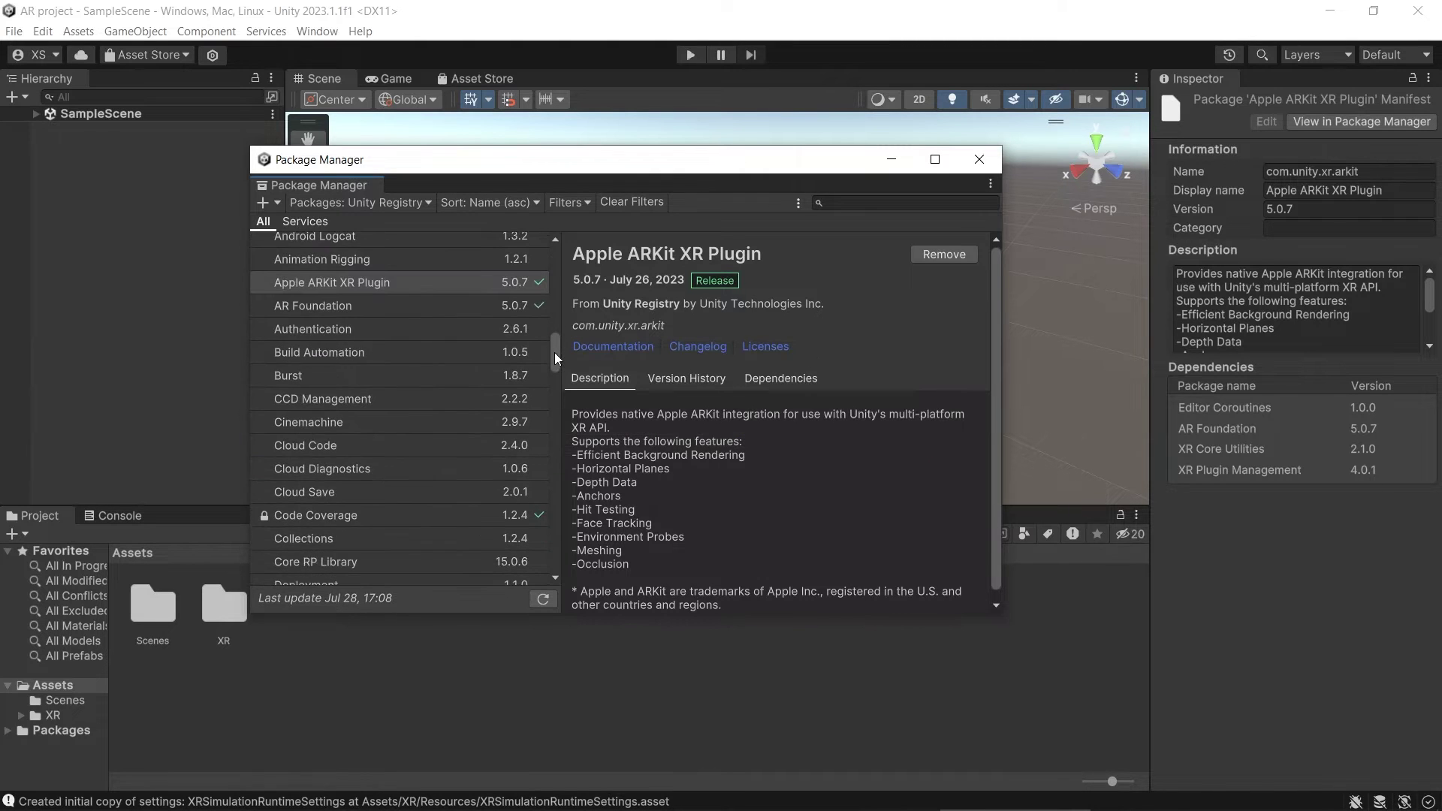
left_click(489, 328)
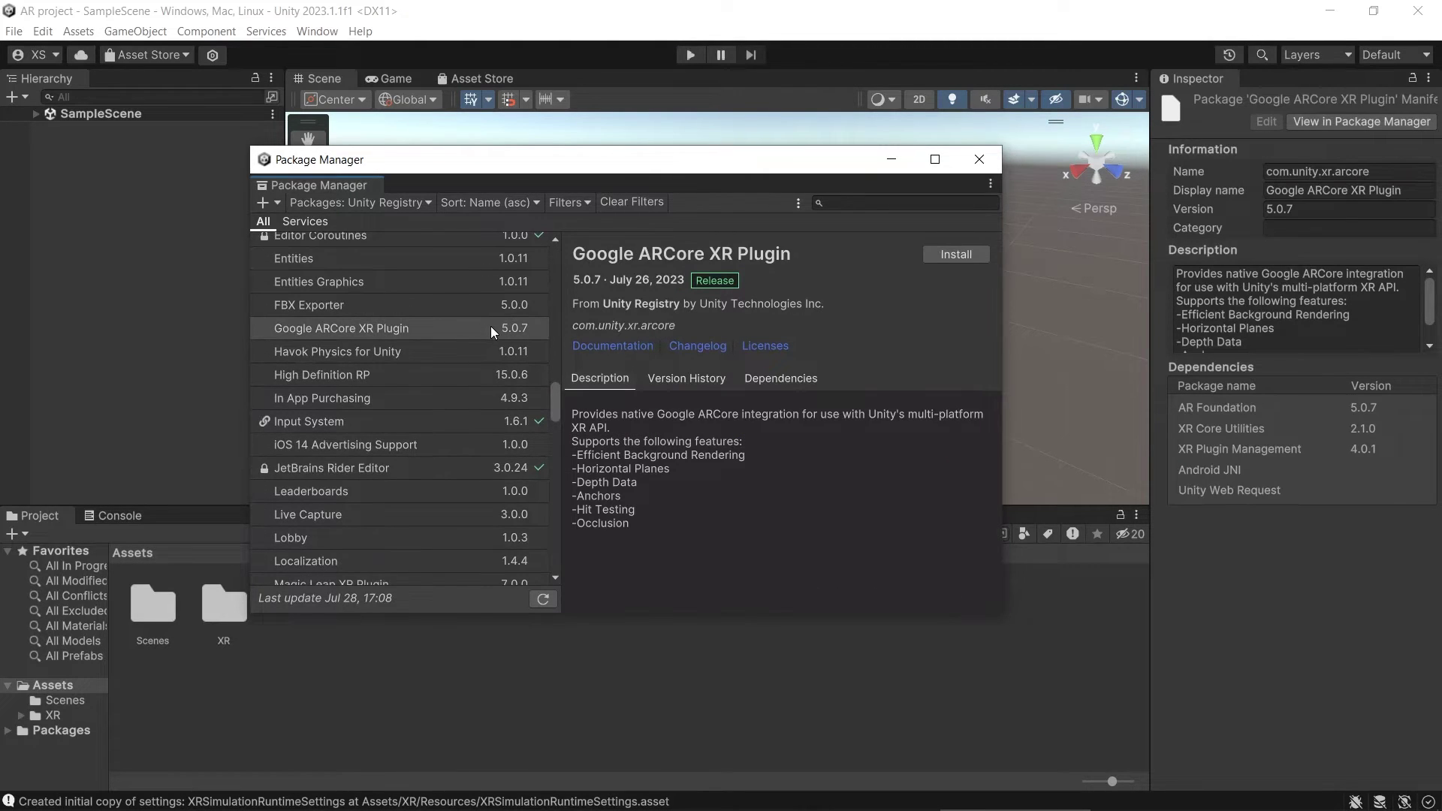
left_click(979, 253)
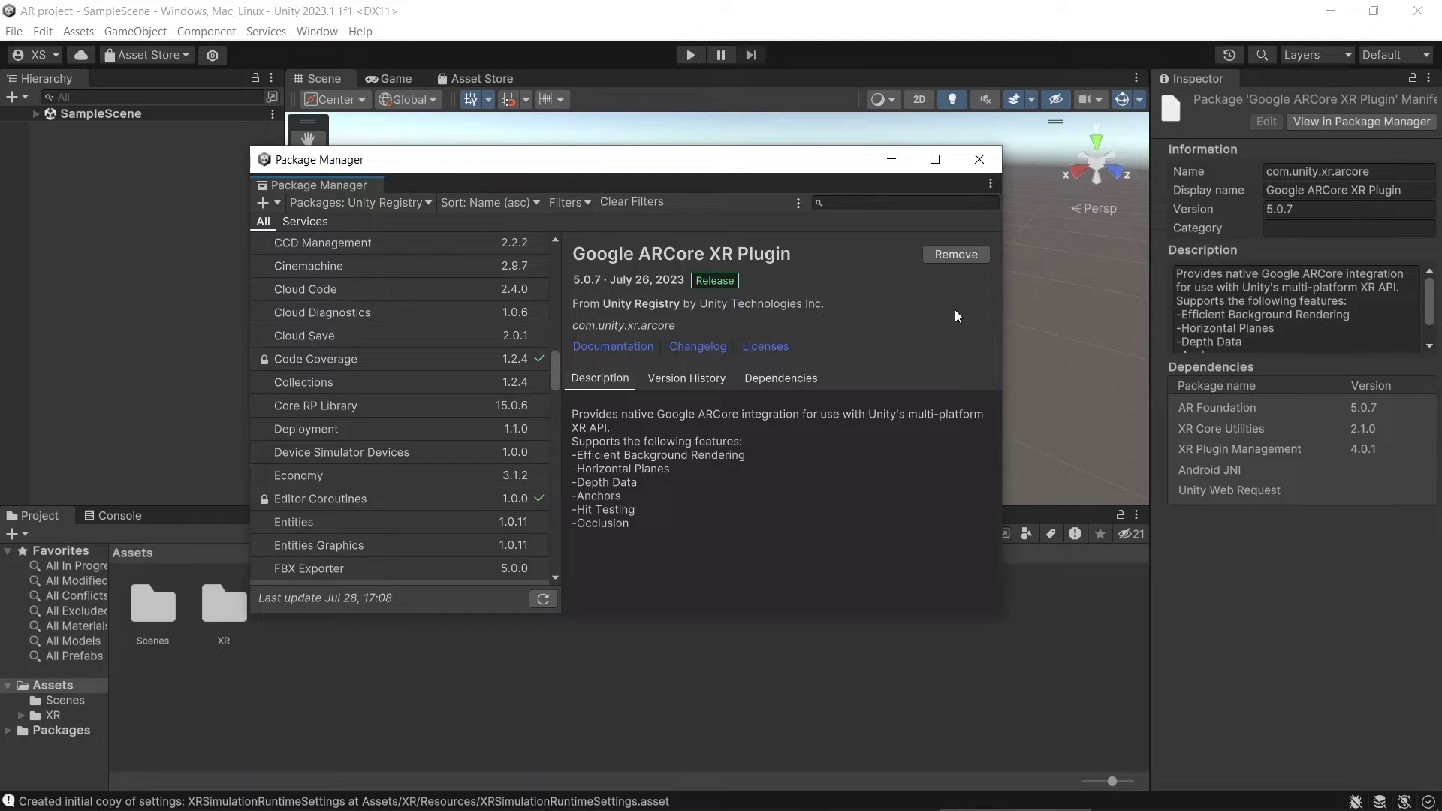
left_click(979, 159)
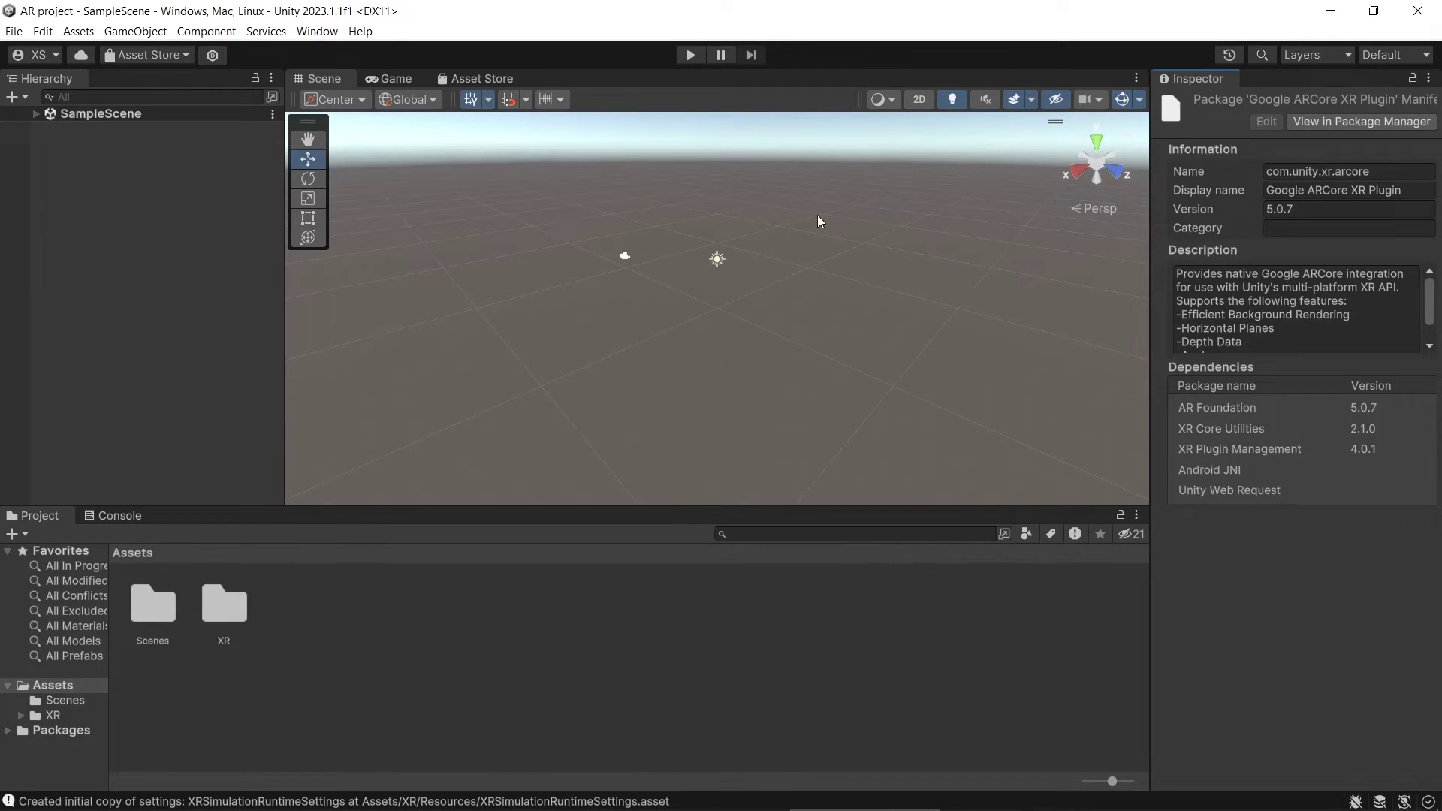
- Set Active Input Handling to Both in the project's Player settings and apply the change with an editor restart
left_click(43, 31)
left_click(150, 549)
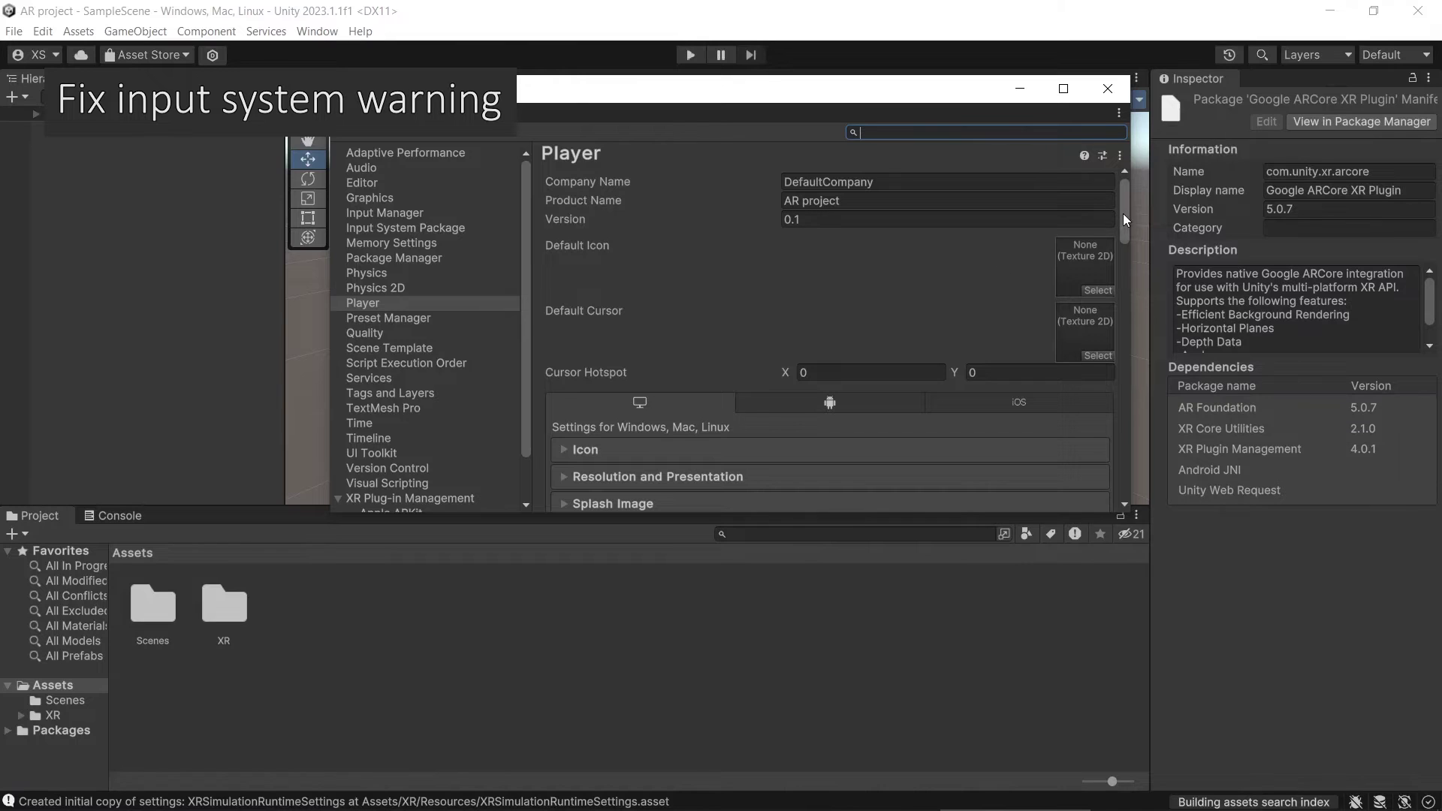
left_click_drag(1124, 213, 1113, 373)
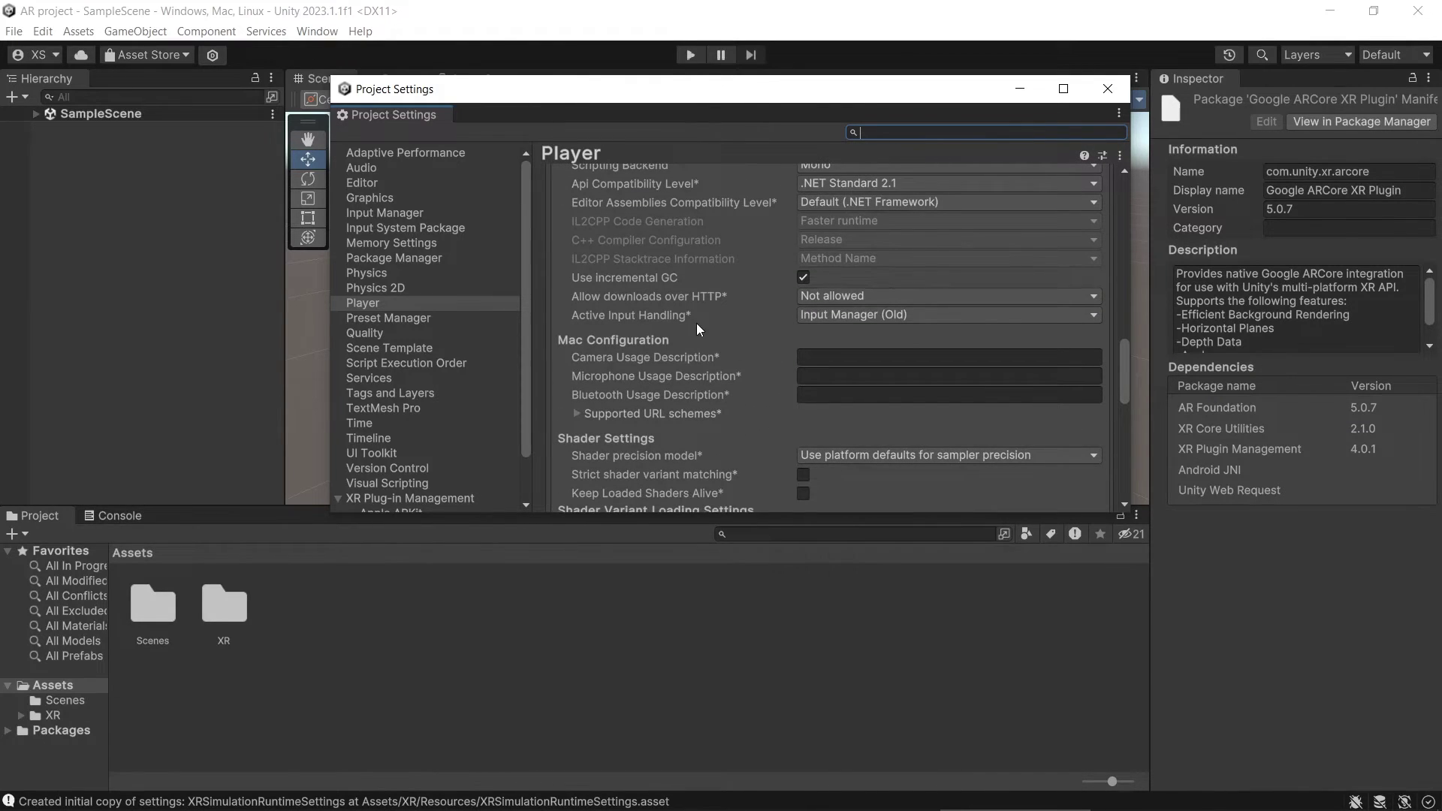
left_click(931, 314)
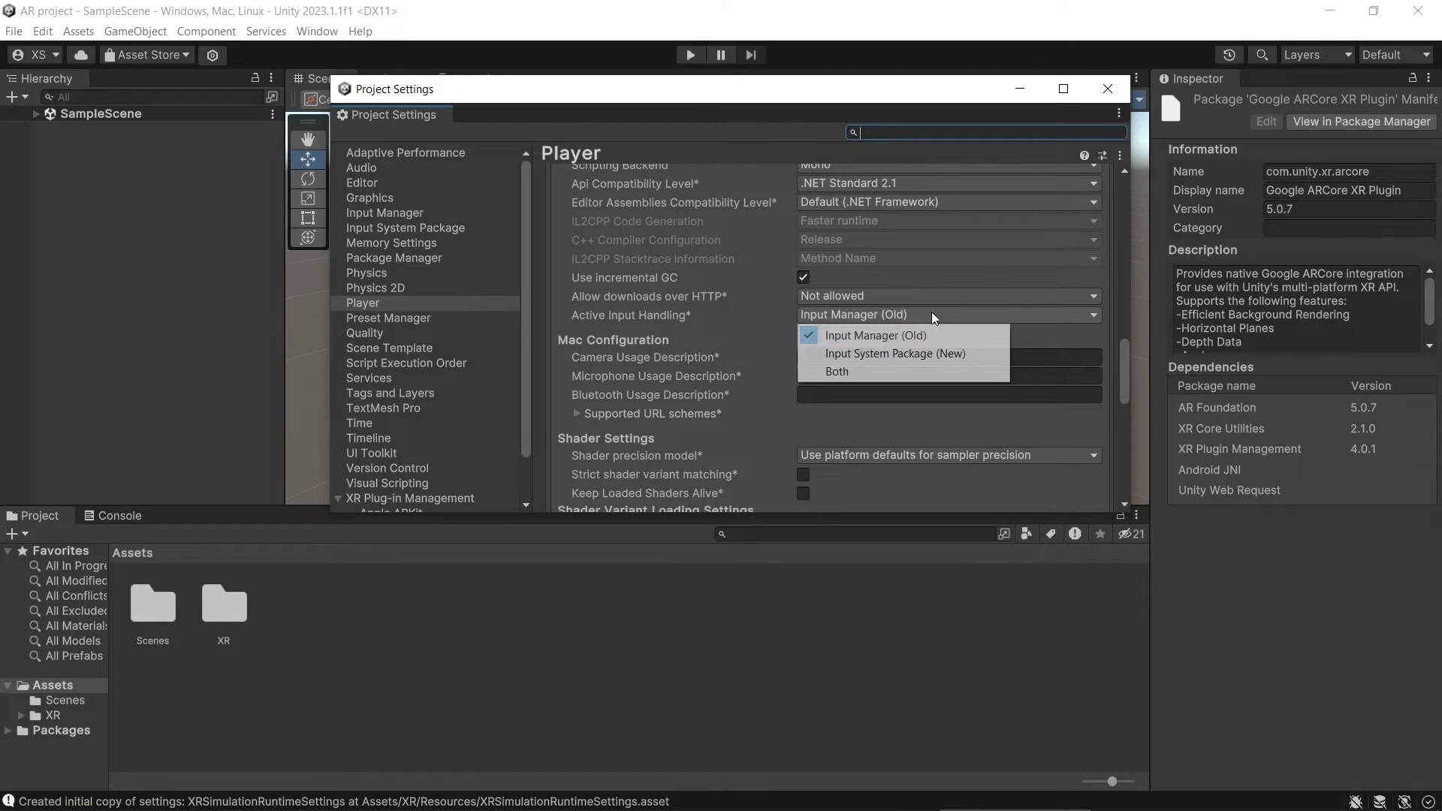
left_click(912, 374)
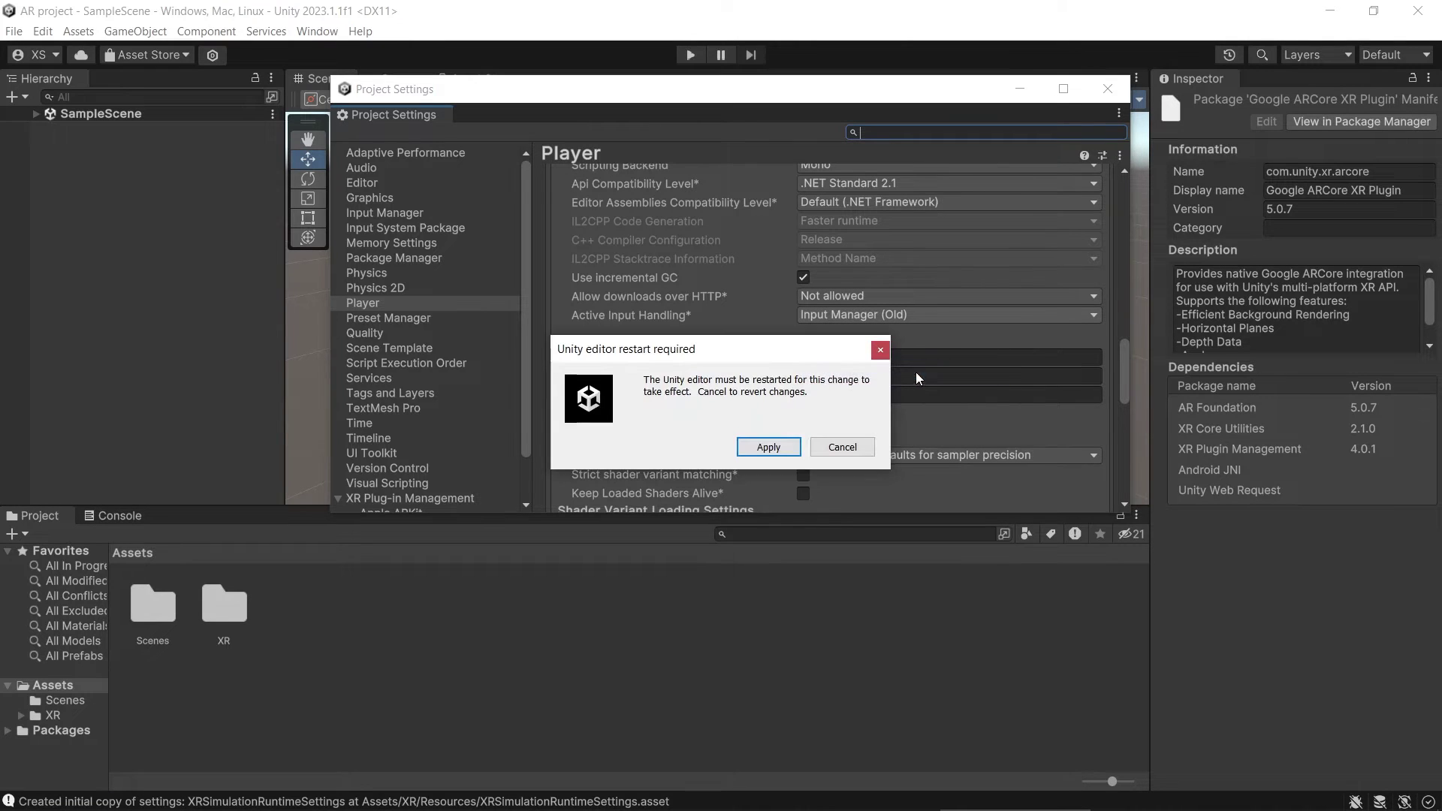
left_click(788, 445)
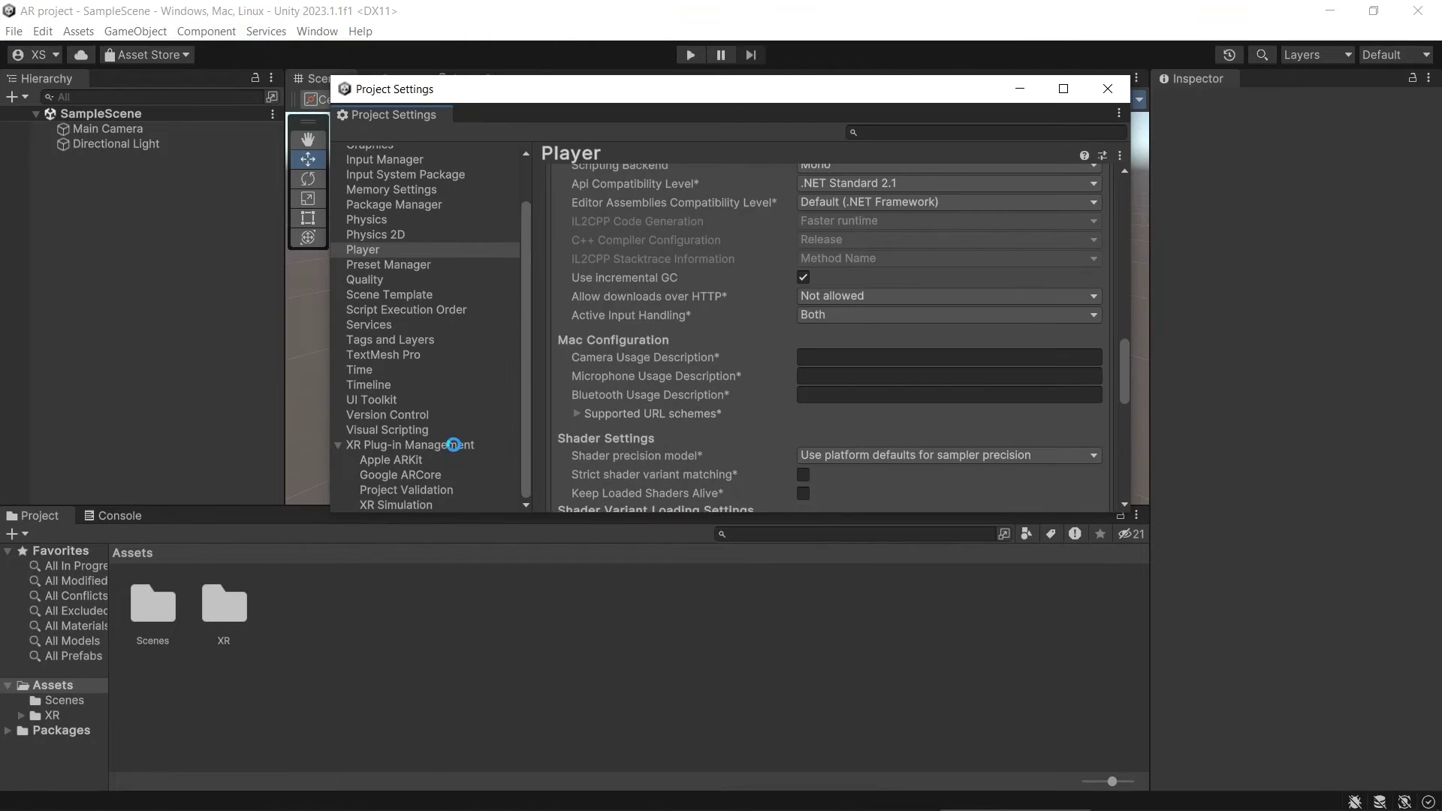
- Enable the Google ARCore plug-in provider for Android and the Apple ARKit provider for iOS in XR Plug-in Management
left_click(461, 447)
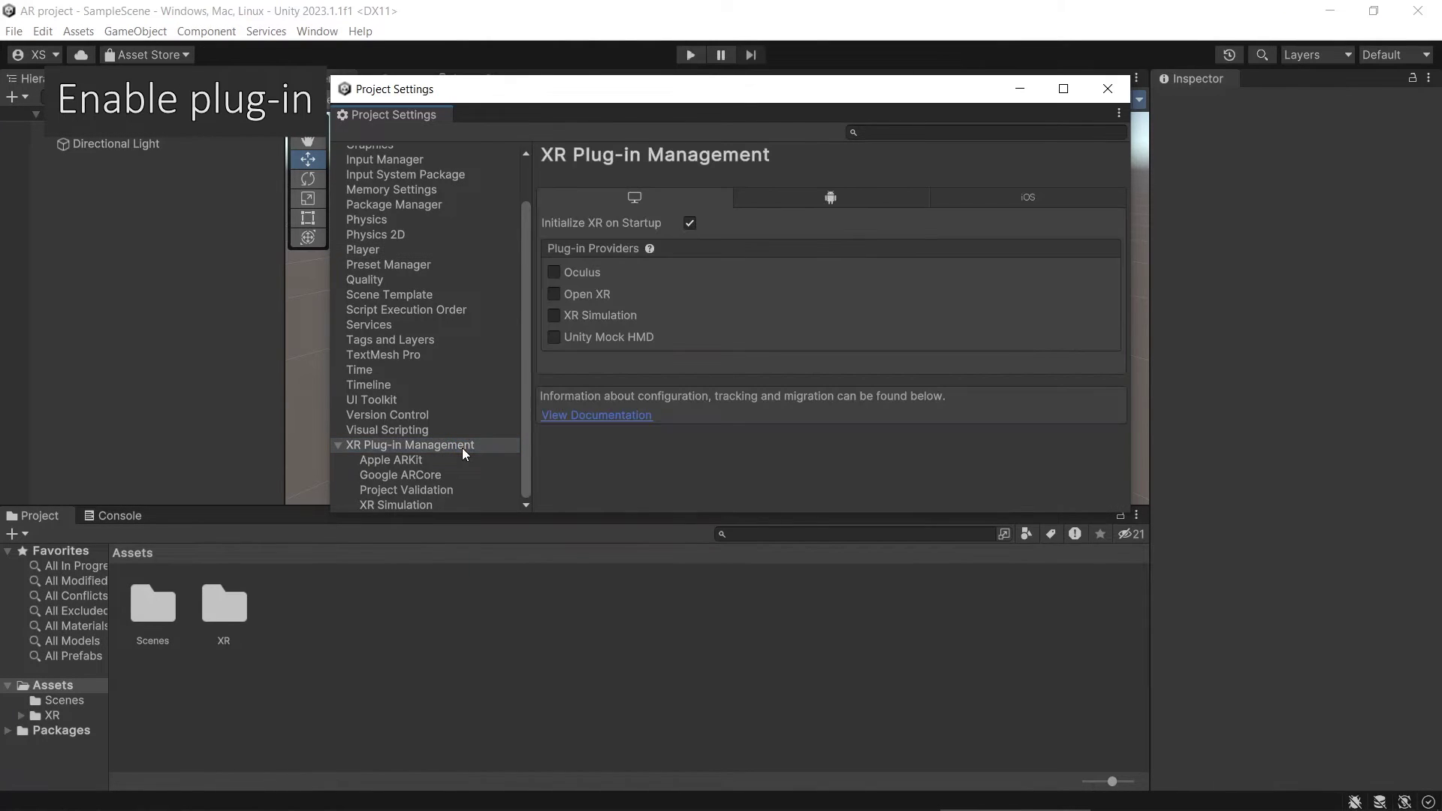
left_click(837, 196)
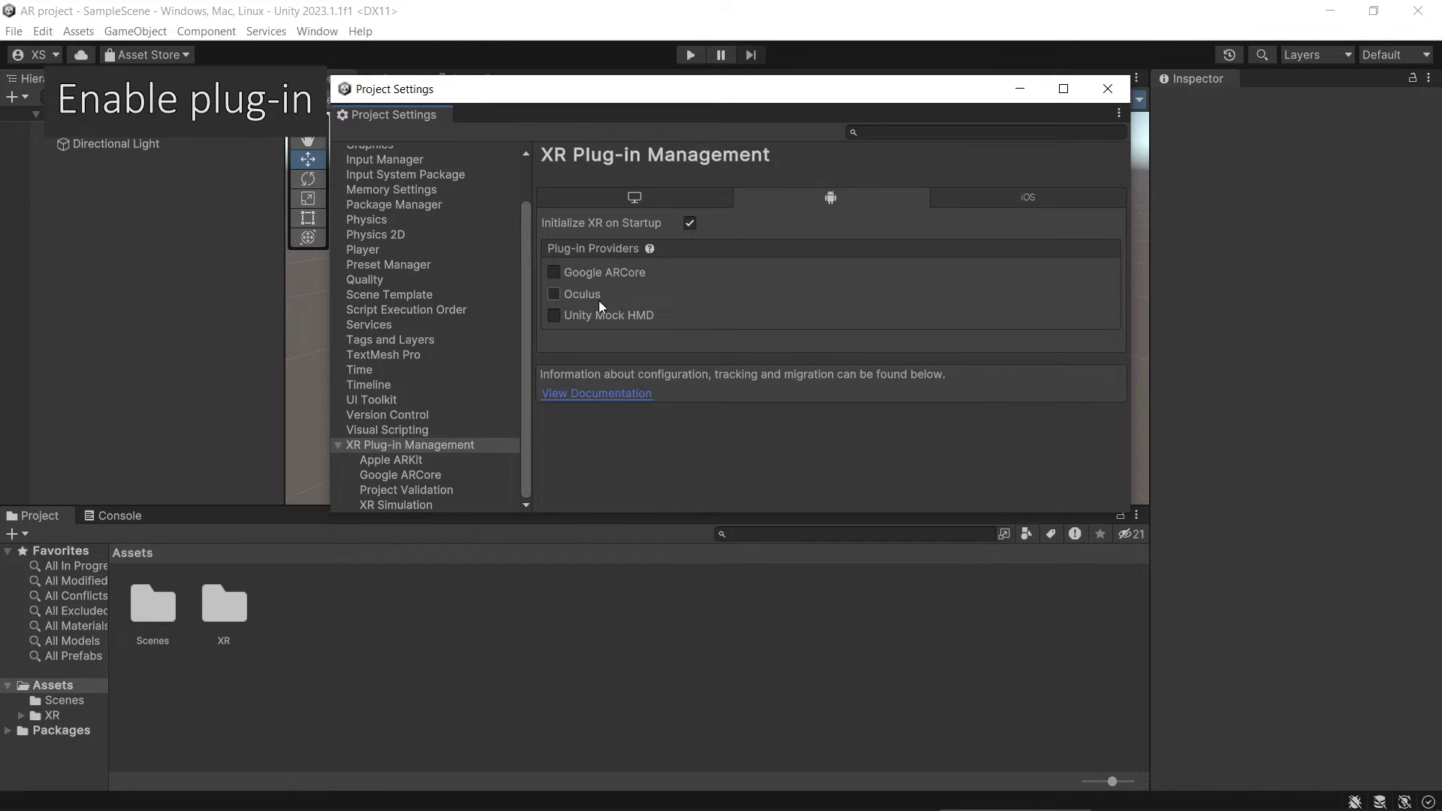
left_click(554, 274)
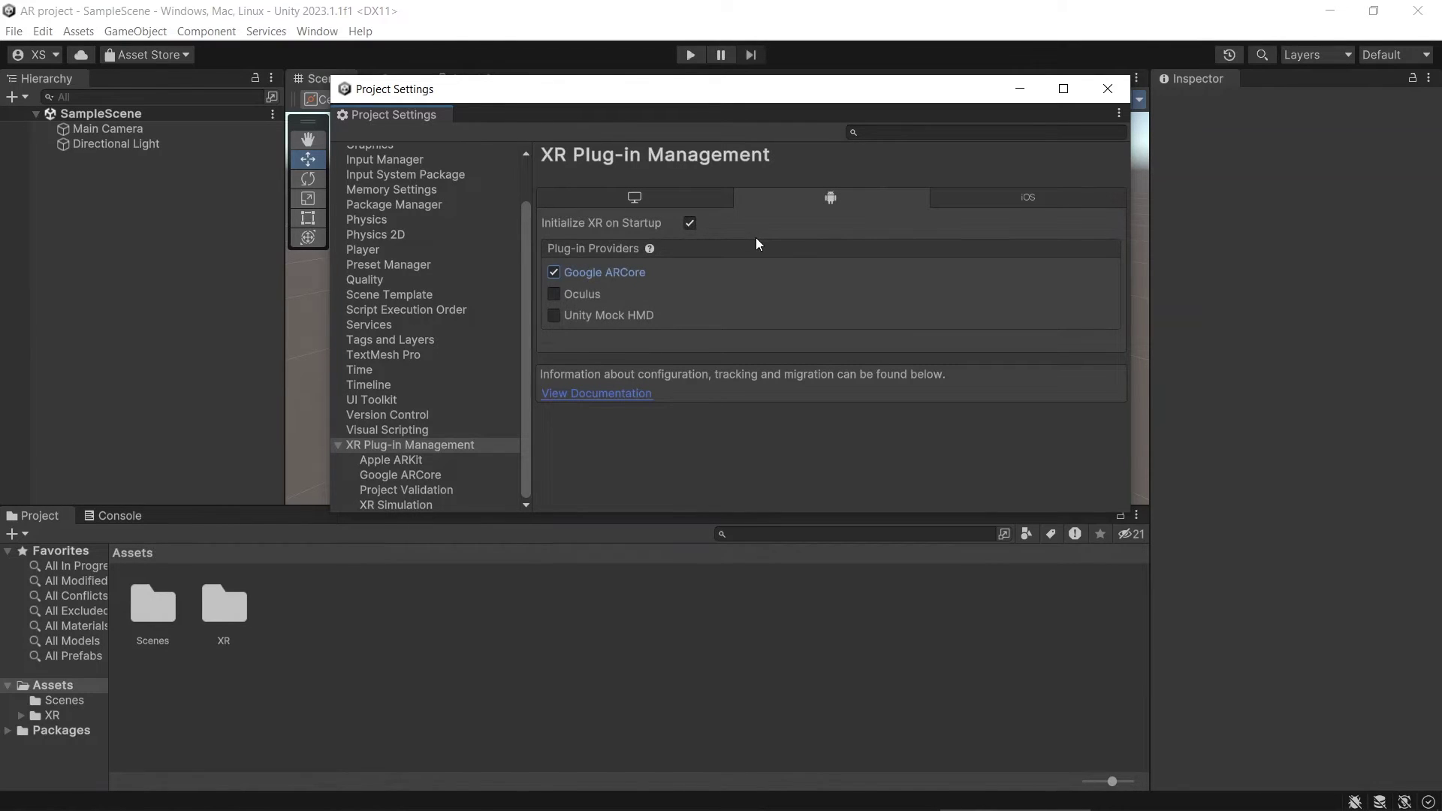
left_click(1076, 194)
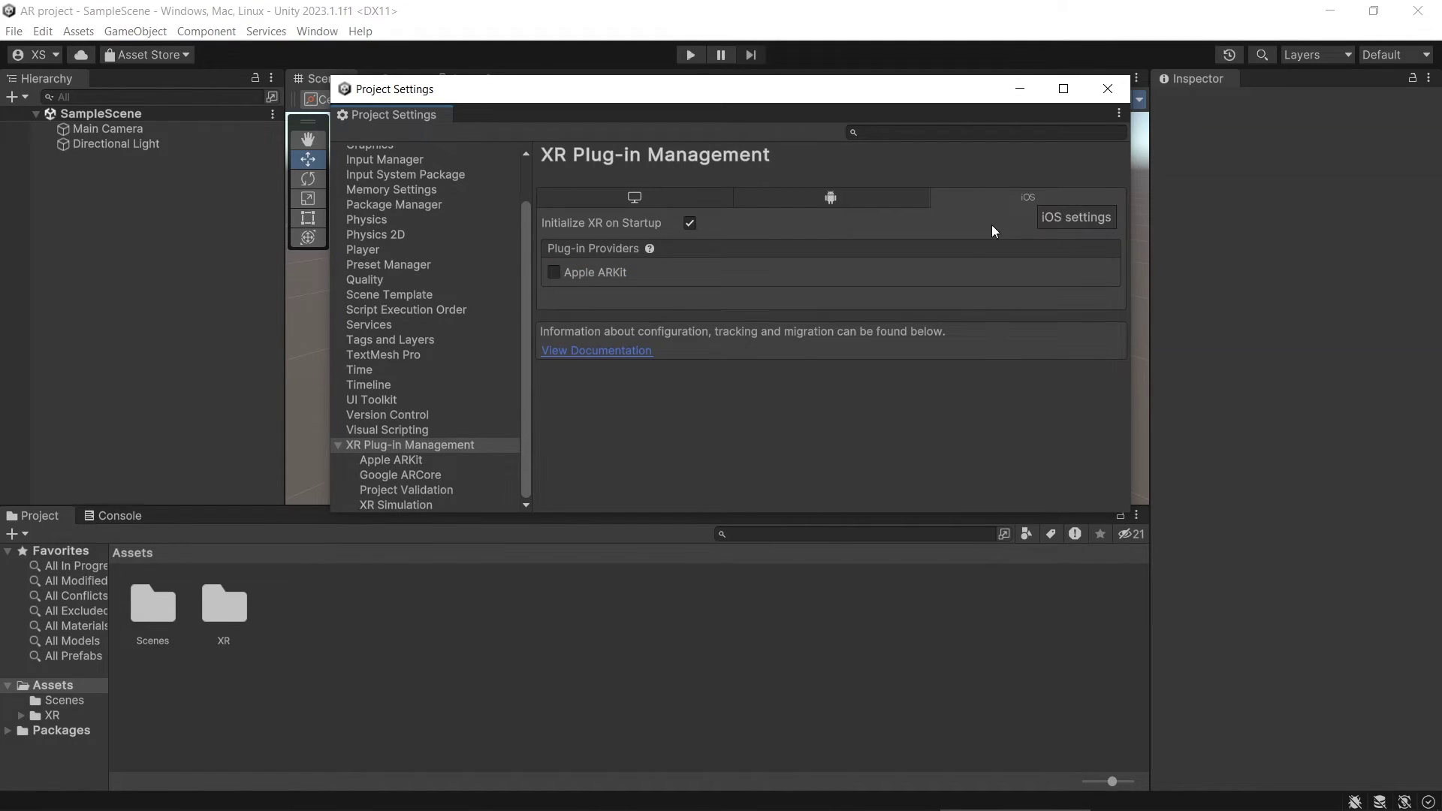
left_click(556, 272)
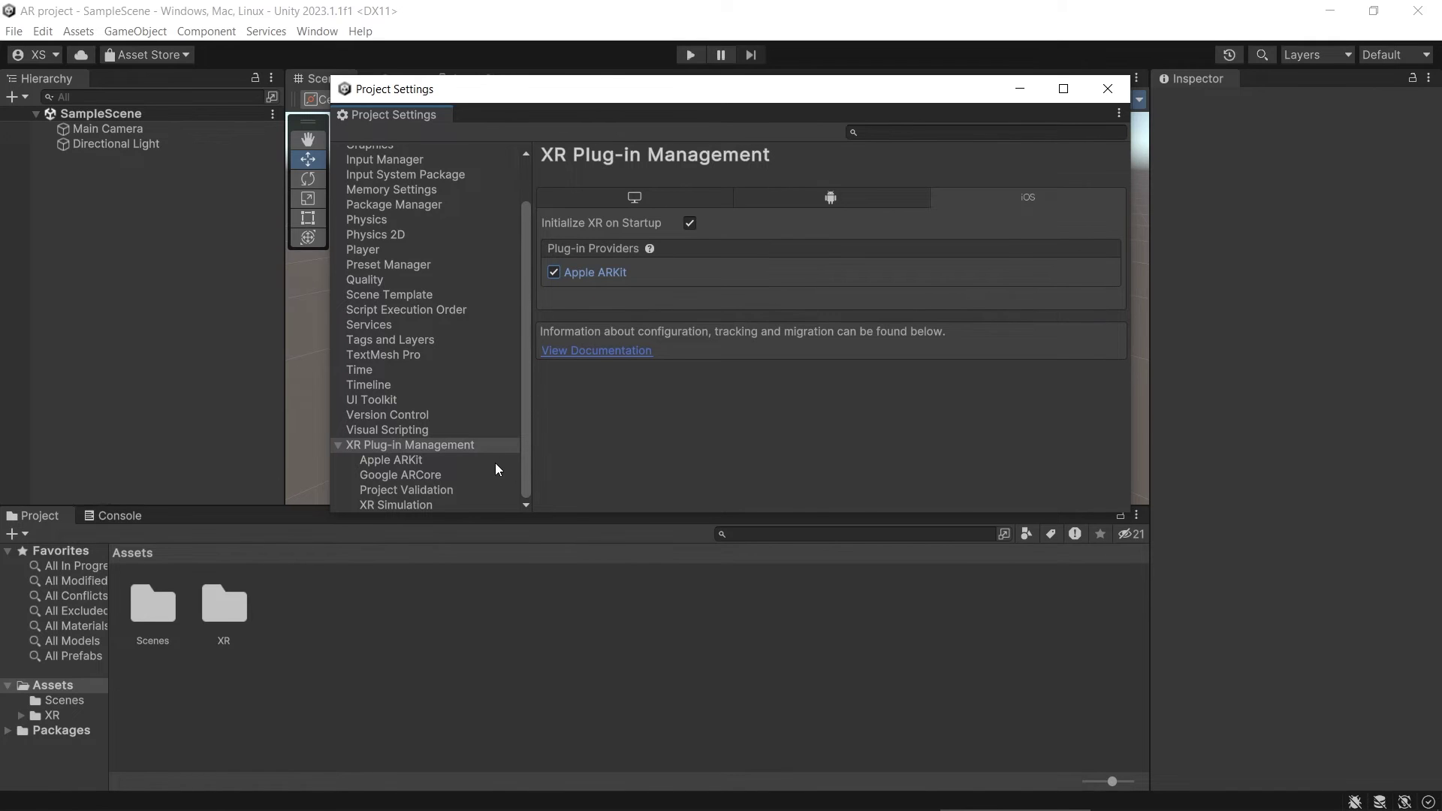
- Check the iOS project validation, set the iOS Camera Usage Description to "Camera for Augmented Reality", and recheck the validation
left_click(482, 493)
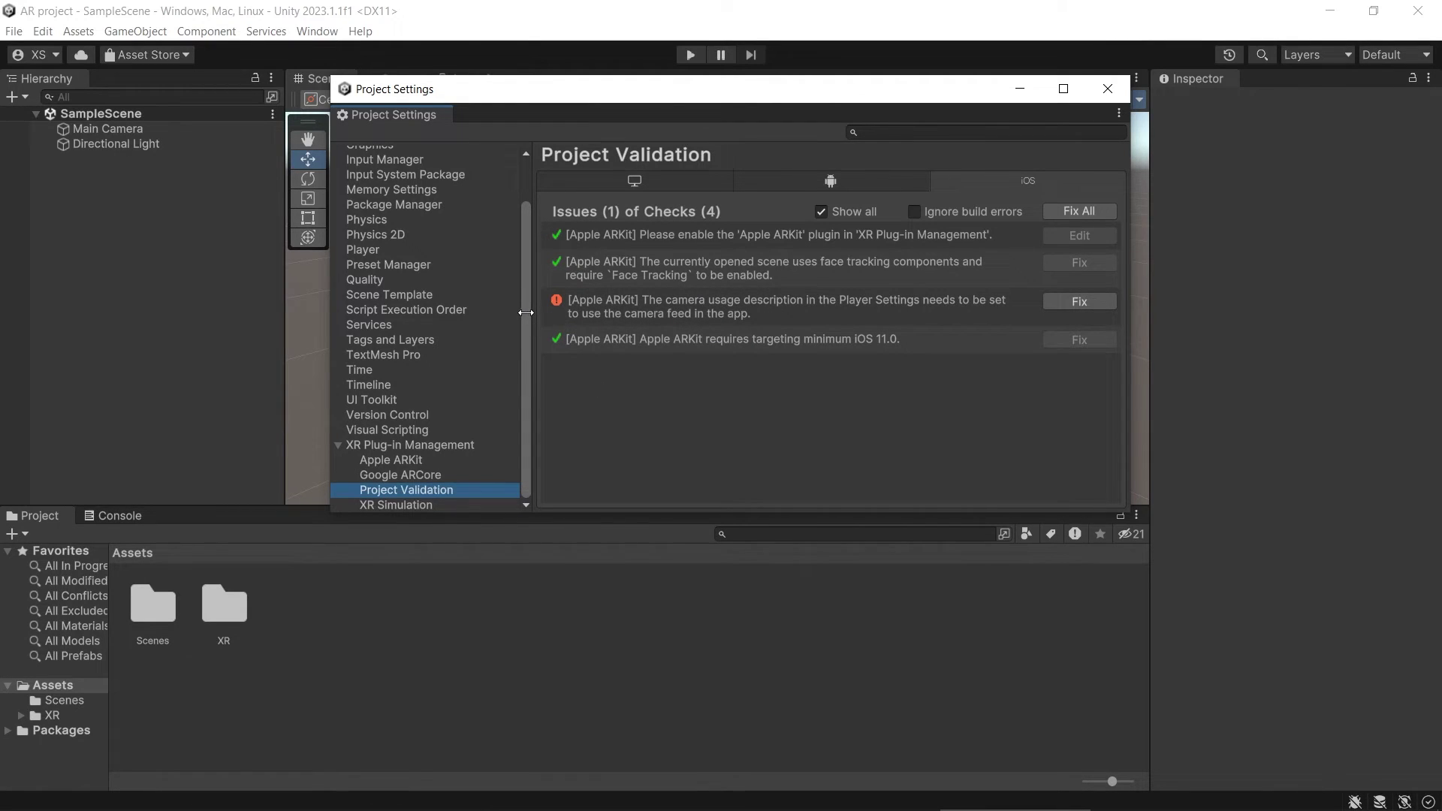
scroll(480, 289, "up", 1)
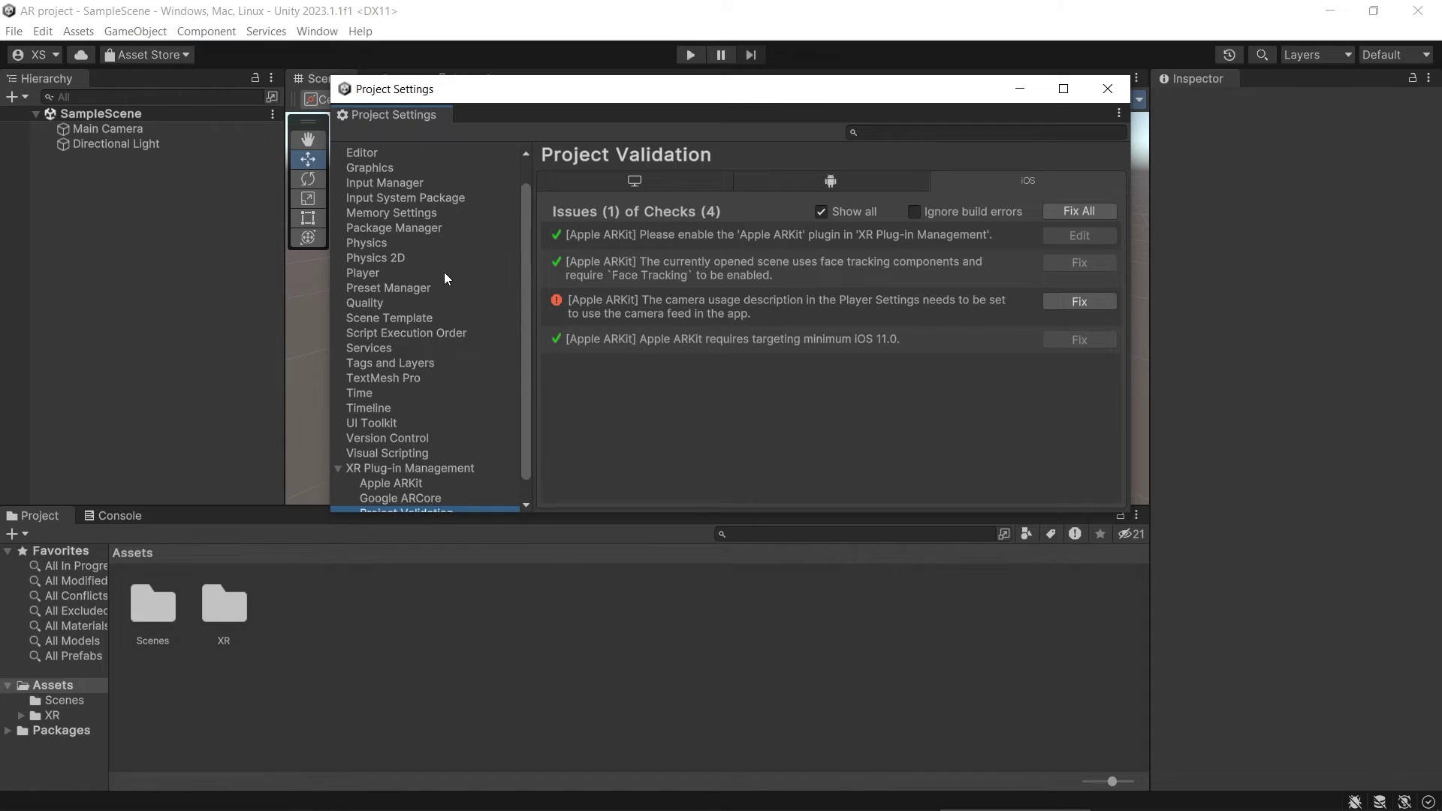
left_click(380, 276)
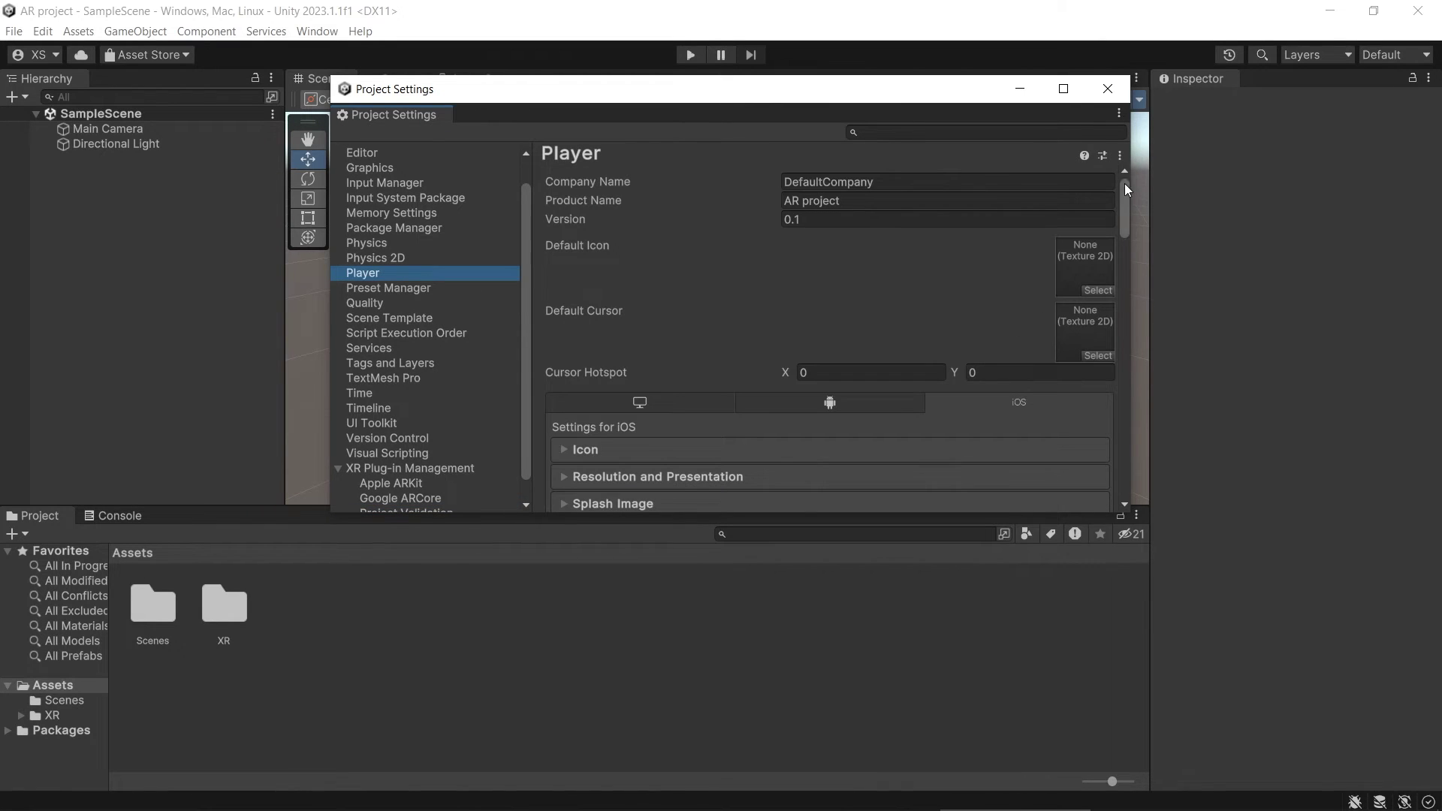
left_click_drag(1125, 185, 1127, 317)
left_click(838, 337)
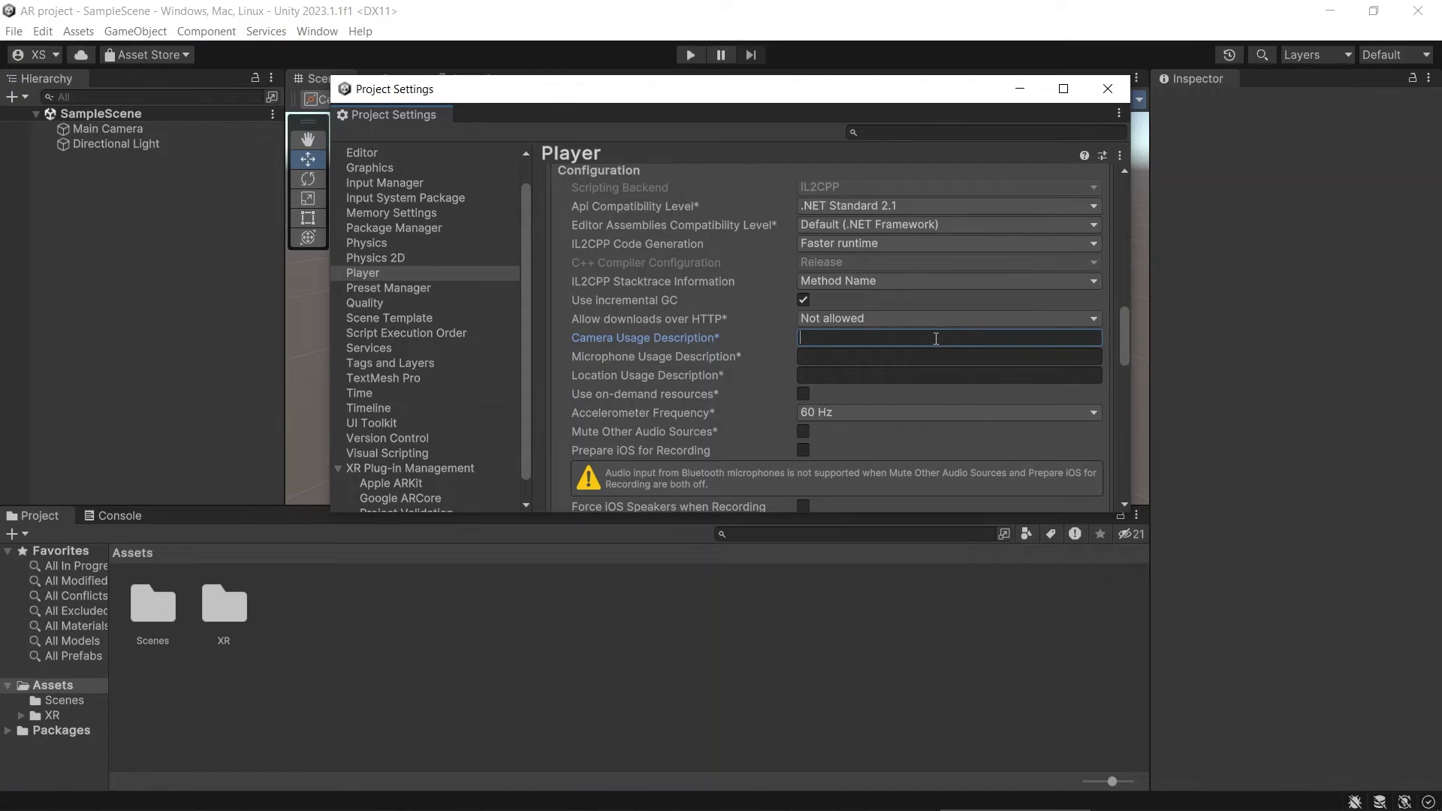
type("Camera for Augmented Reality")
scroll(515, 427, "down", 1)
left_click(458, 490)
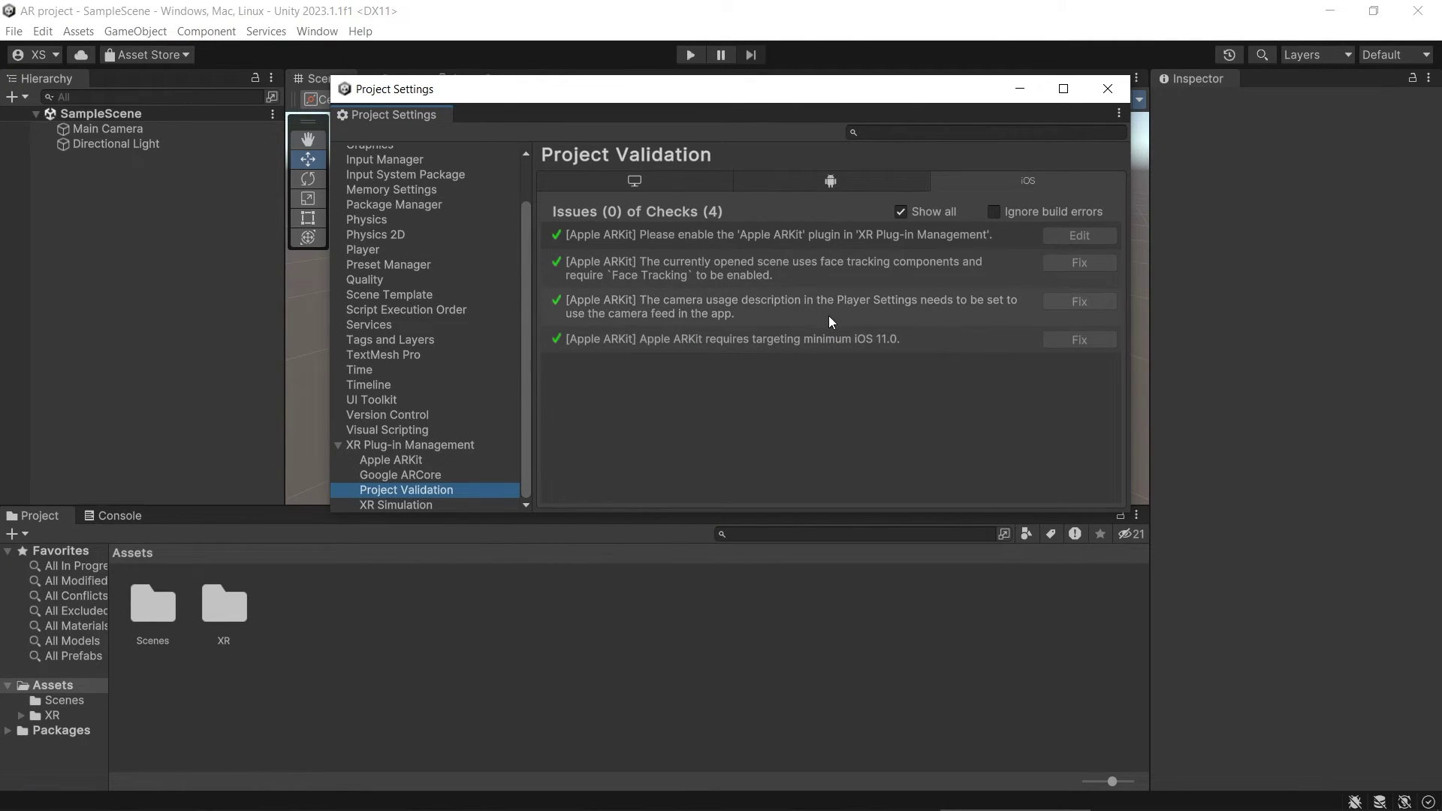
- For Android, disable Auto Graphics API and remove Vulkan from the Graphics APIs, leaving OpenGLES3, and recheck the project validation
left_click(844, 185)
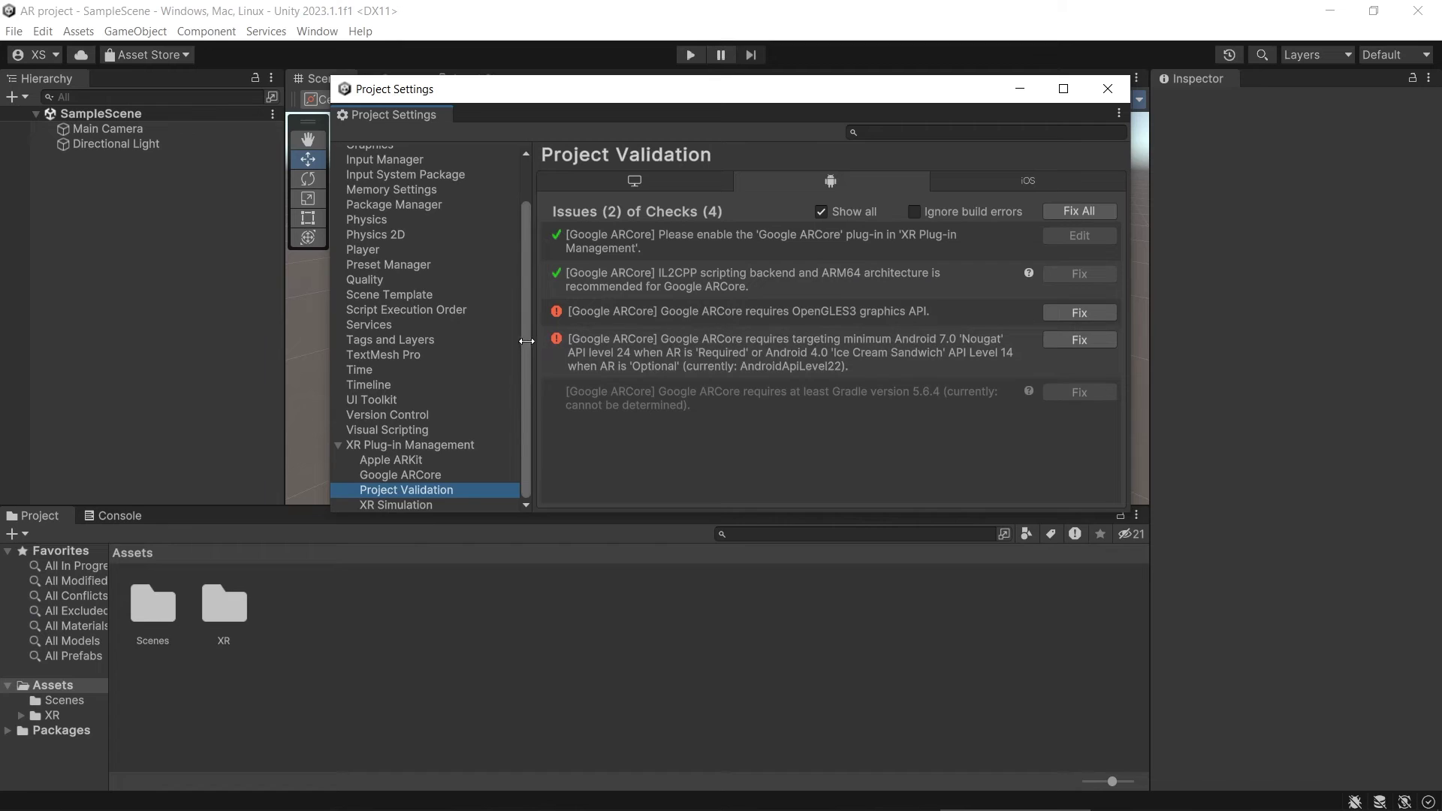
scroll(525, 341, "up", 3)
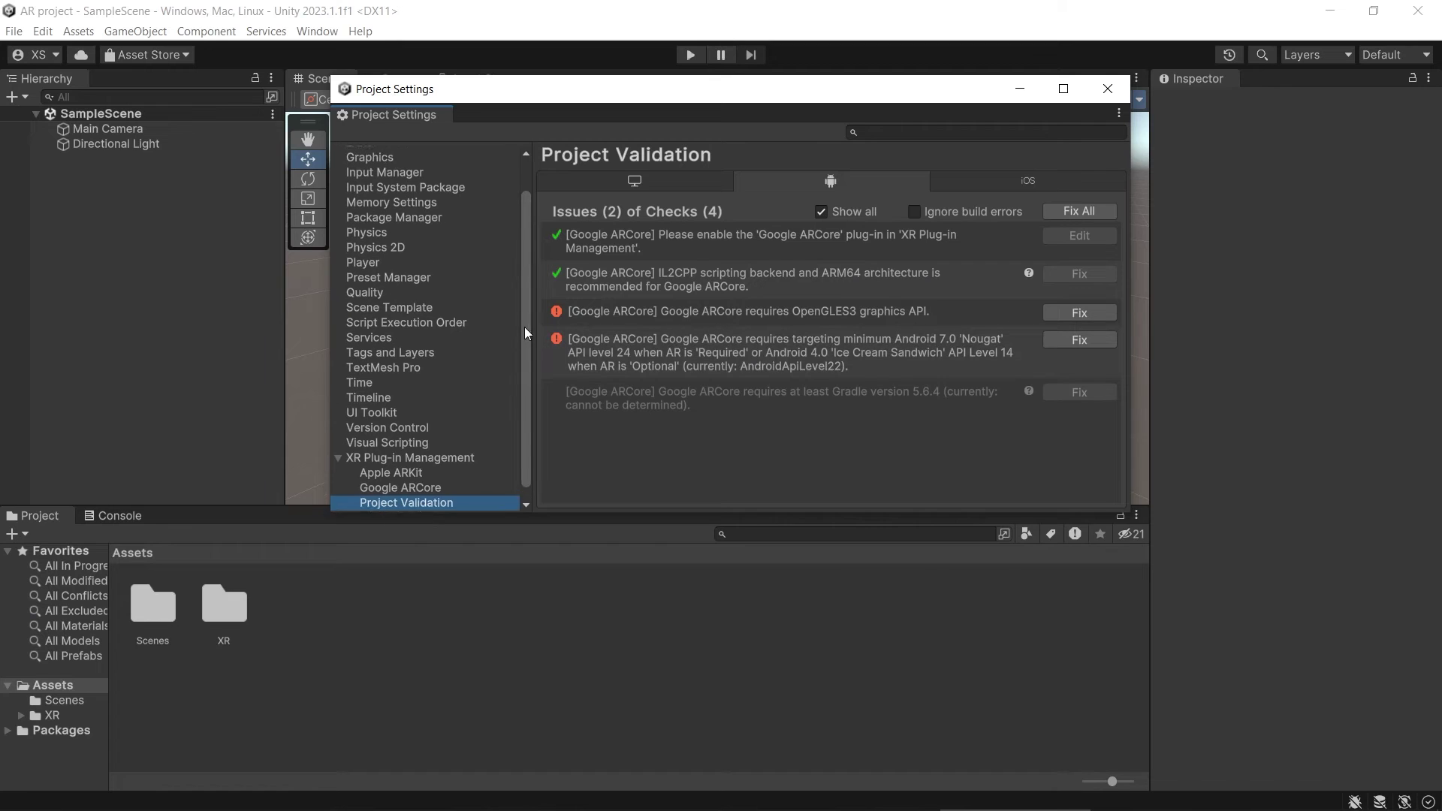
left_click(866, 364)
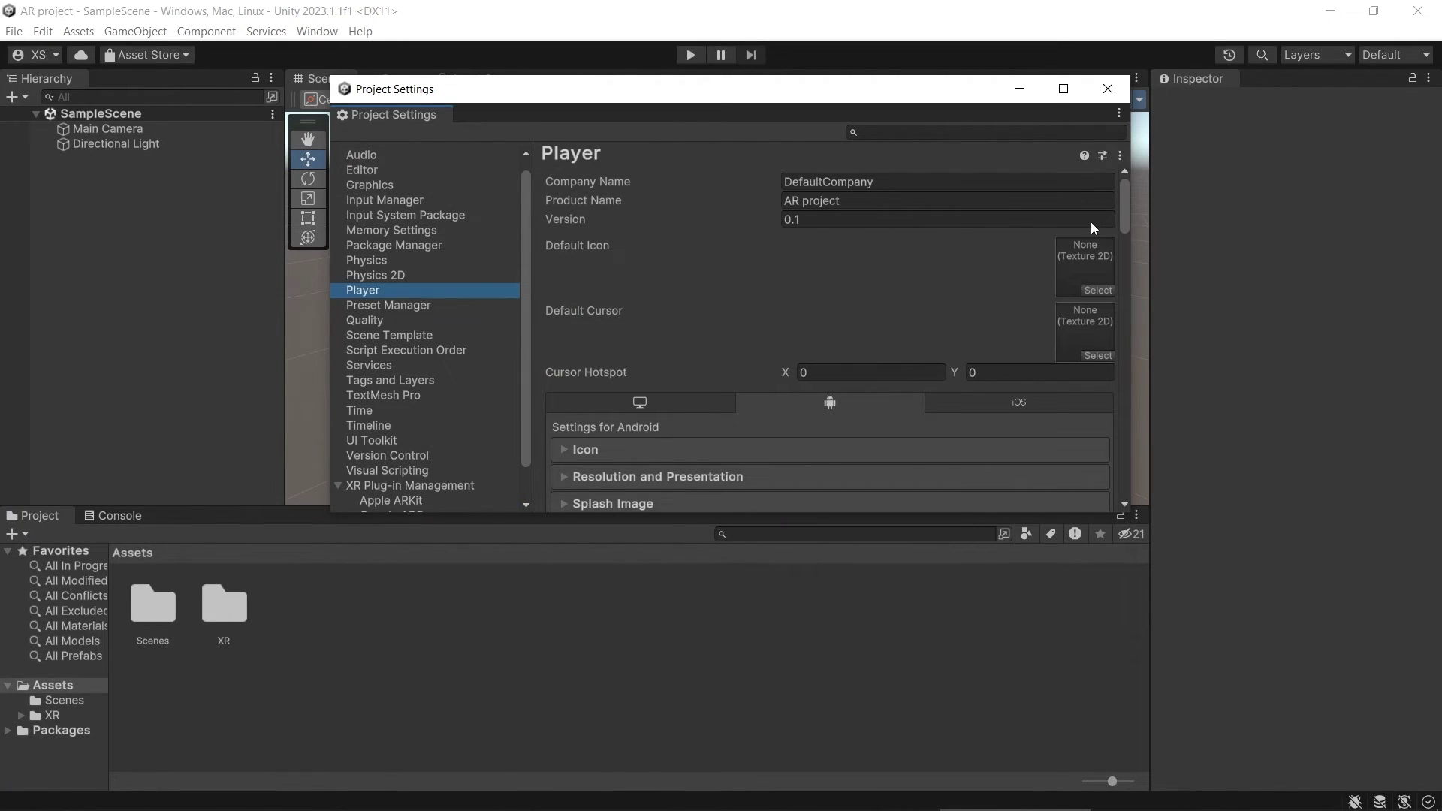
left_click_drag(1124, 201, 1124, 233)
left_click(803, 301)
left_click(607, 344)
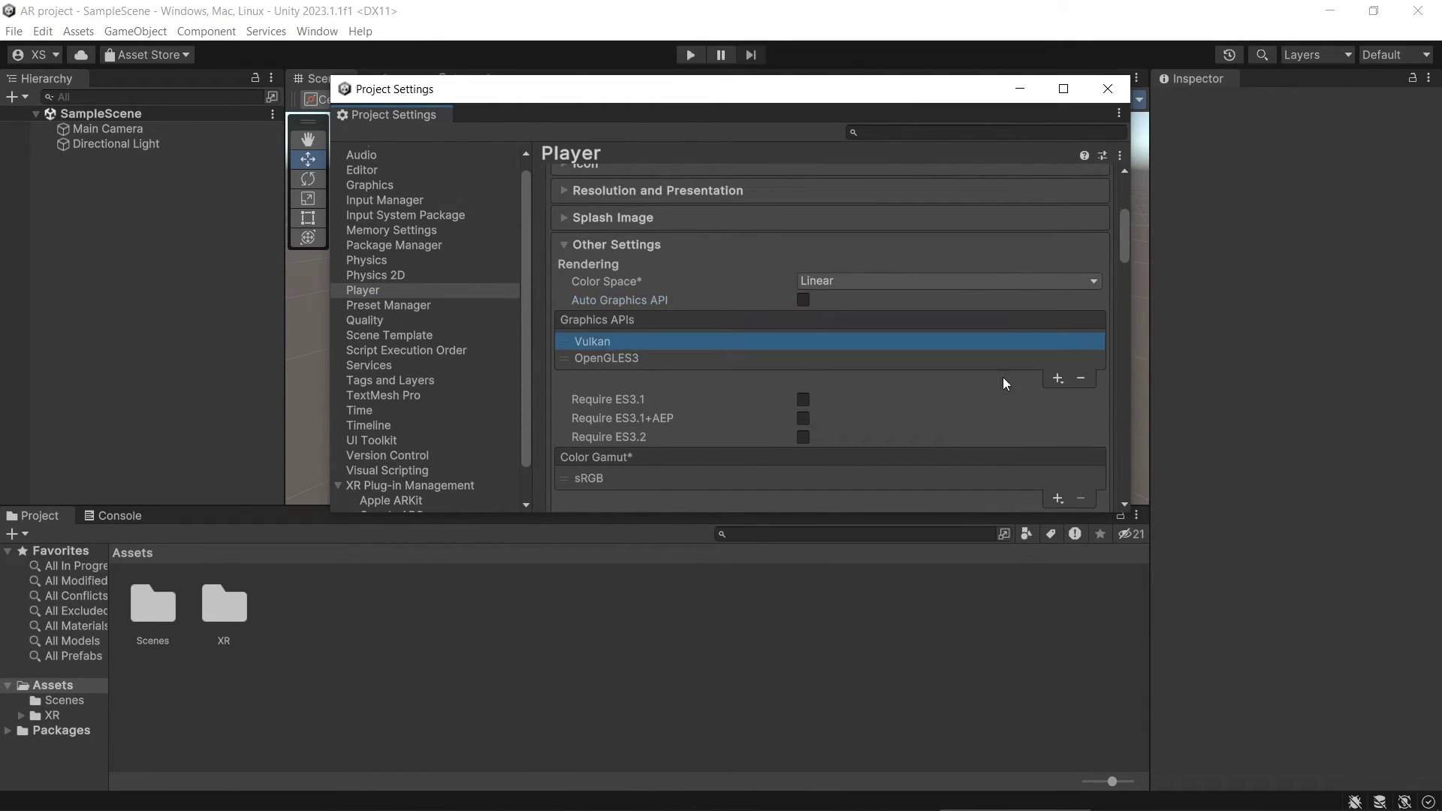
left_click(1079, 380)
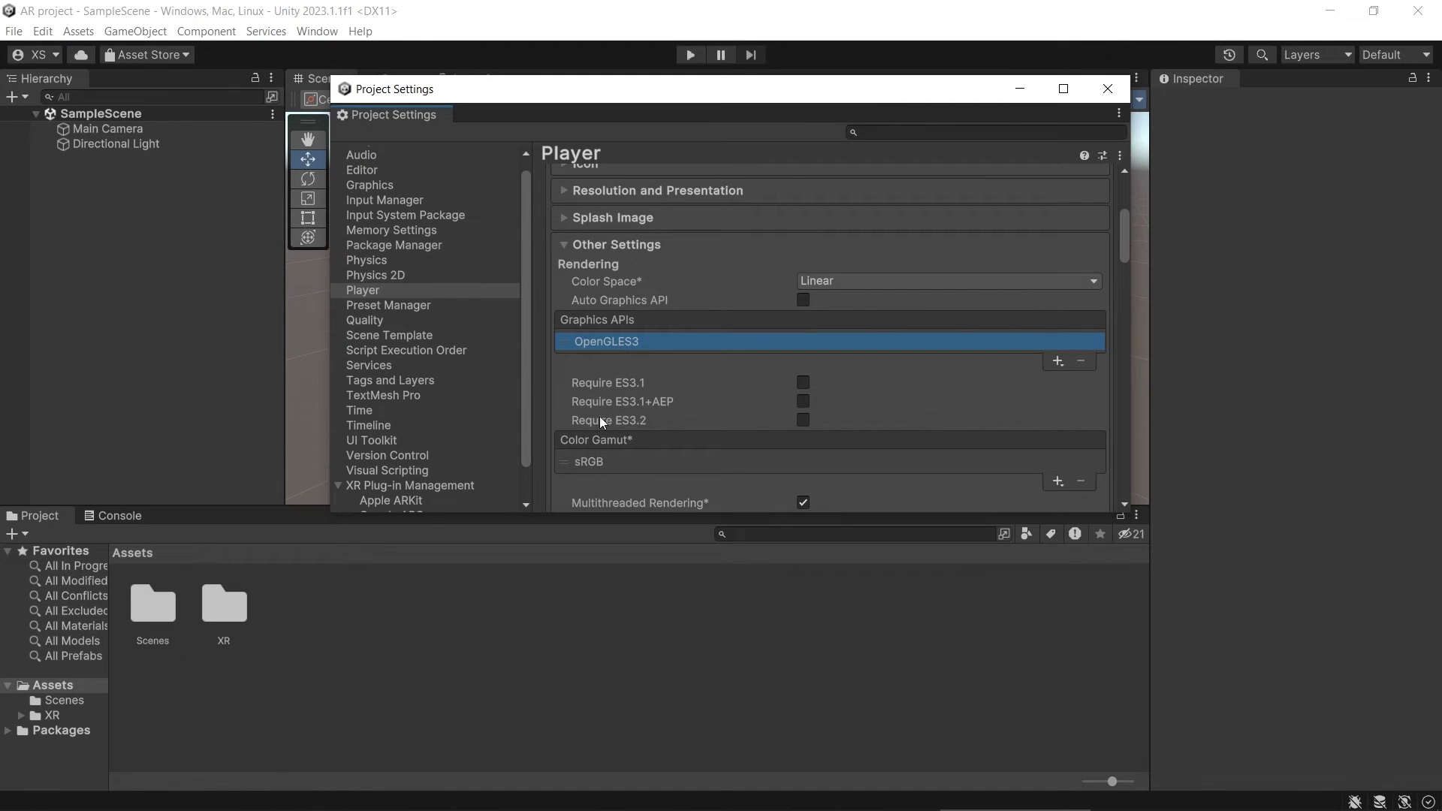
left_click_drag(525, 383, 525, 419)
left_click(488, 489)
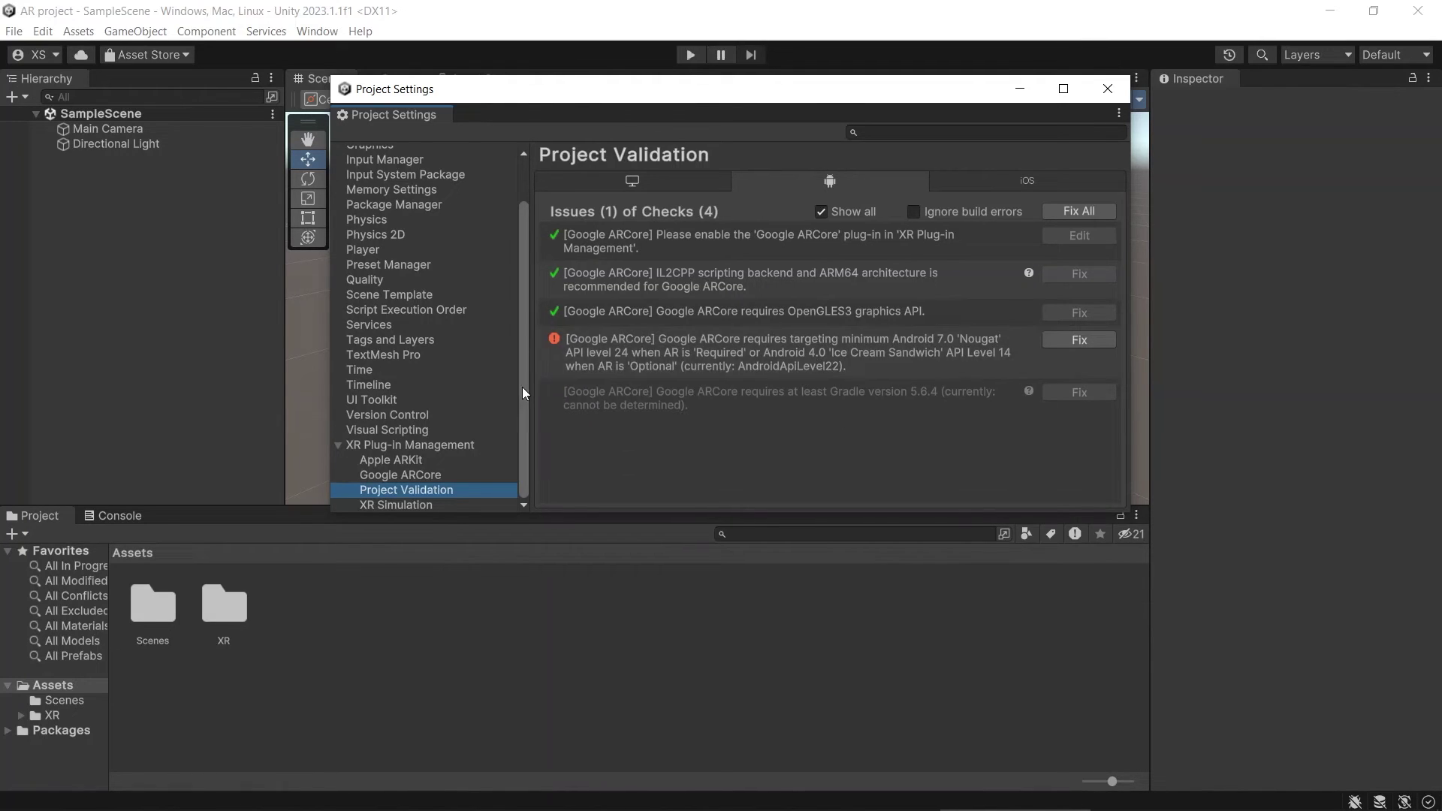
- Set the Android Minimum API Level to Android 7.0 'Nougat' (API level 24) and recheck the project validation
left_click(370, 255)
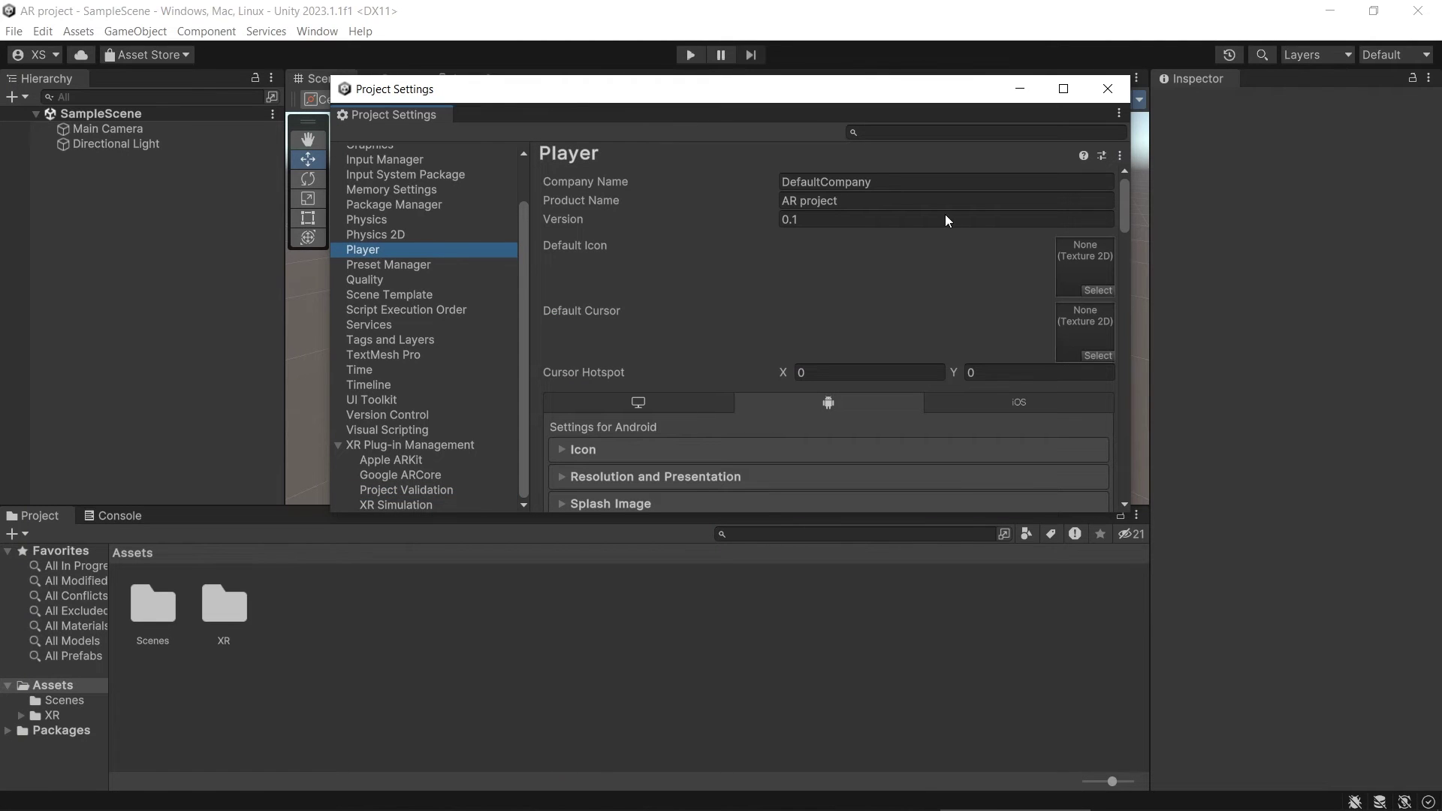
left_click_drag(1121, 190, 1121, 324)
left_click(1003, 348)
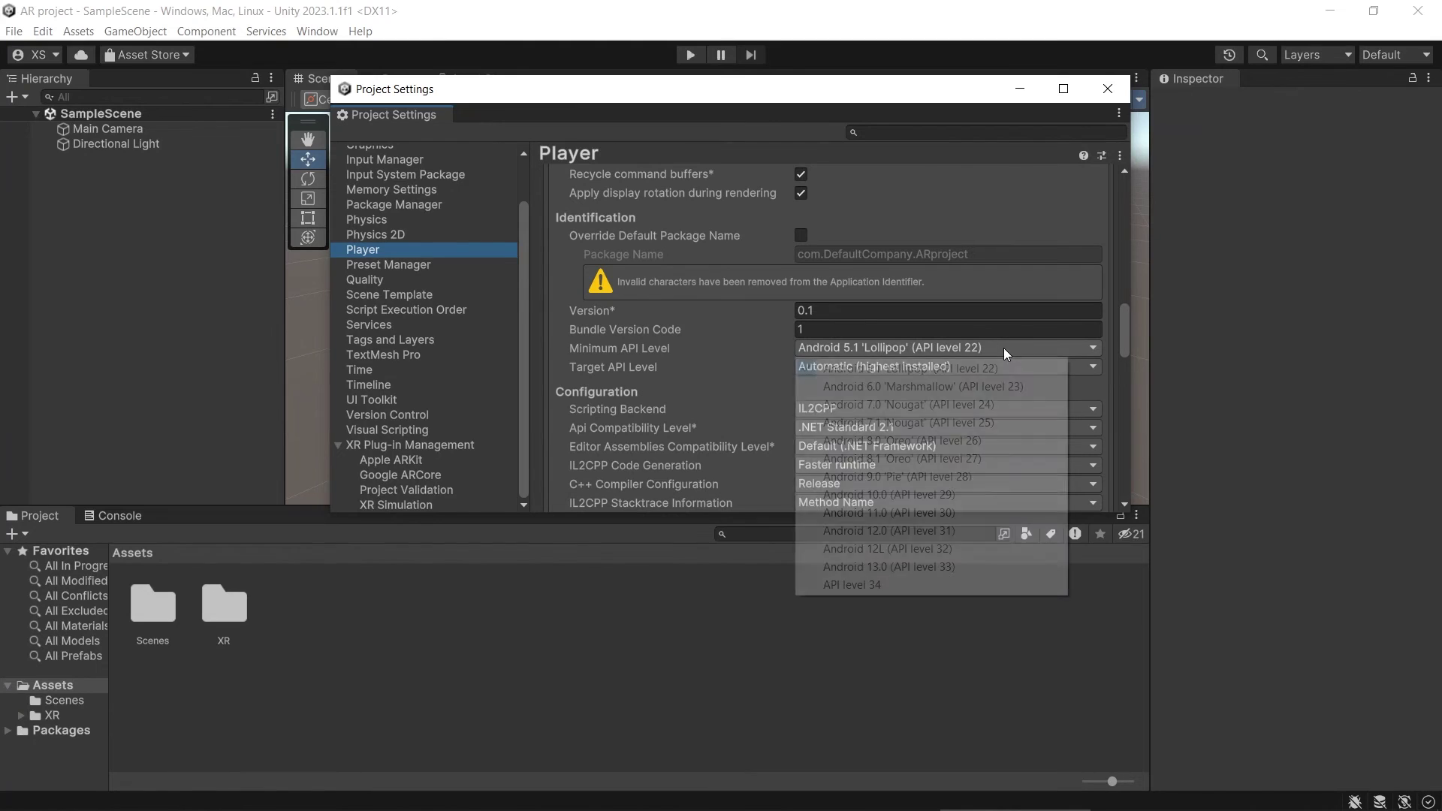
left_click(1001, 404)
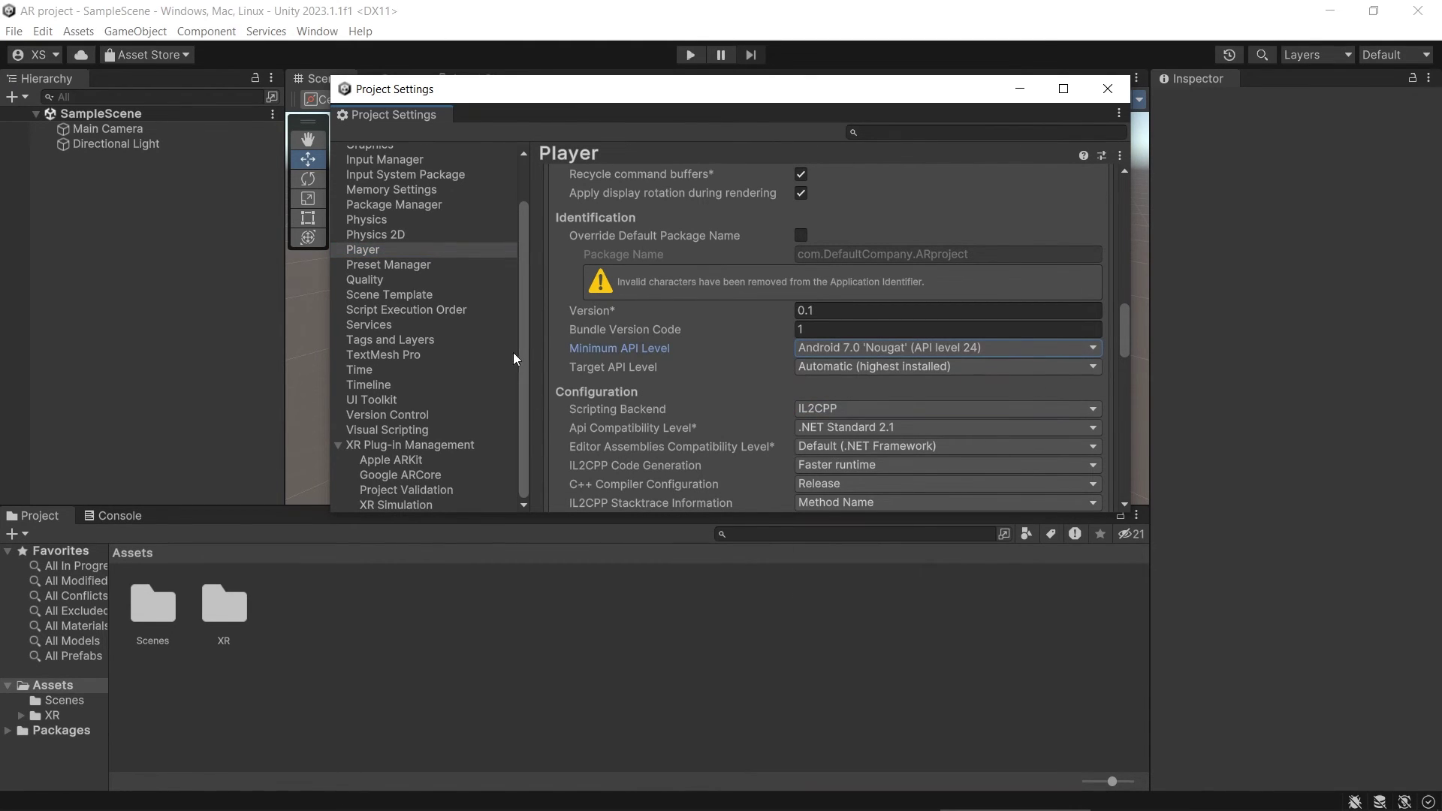
left_click(477, 494)
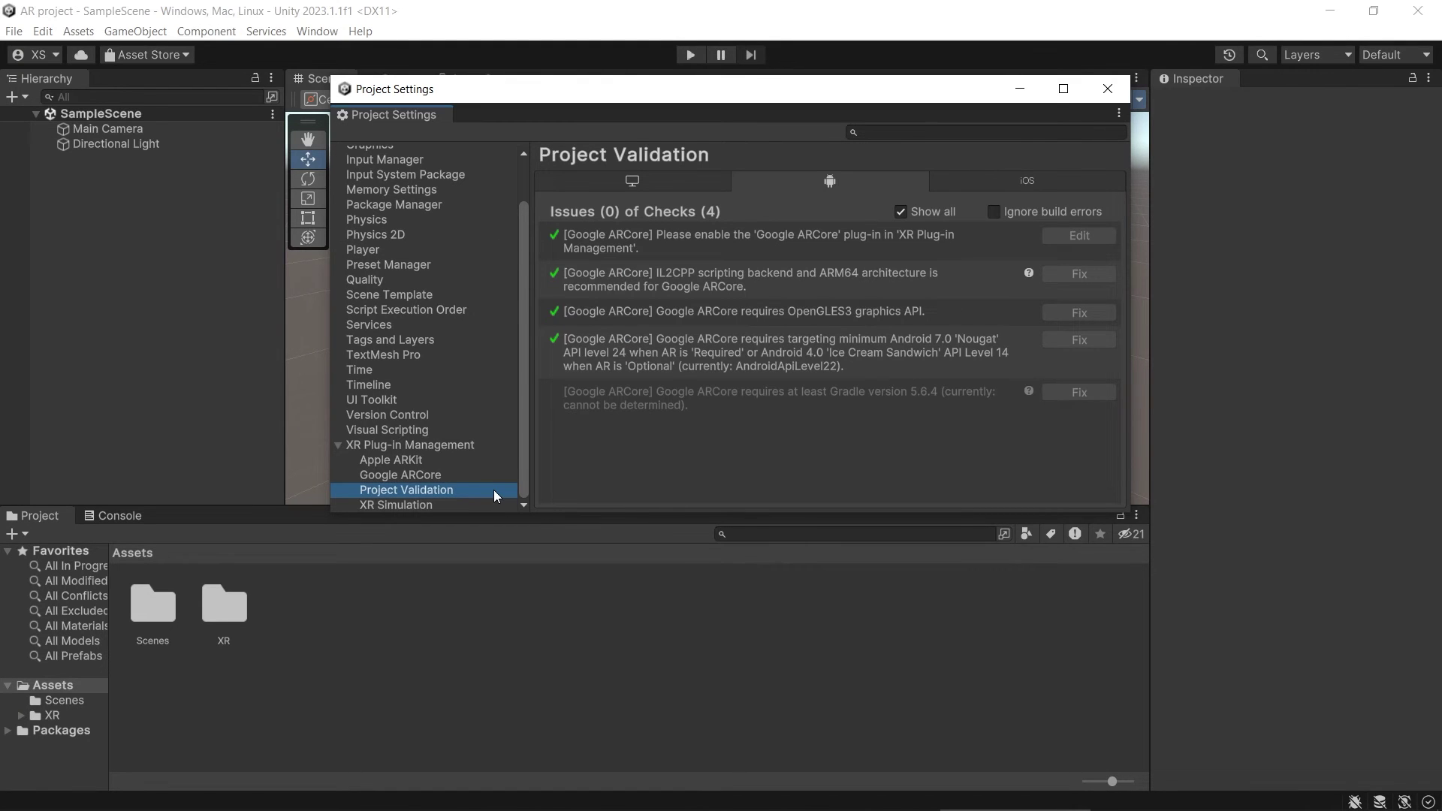
- Examine the Requirement options for Apple ARKit and the Depth options for Google ARCore
left_click(479, 461)
left_click(699, 197)
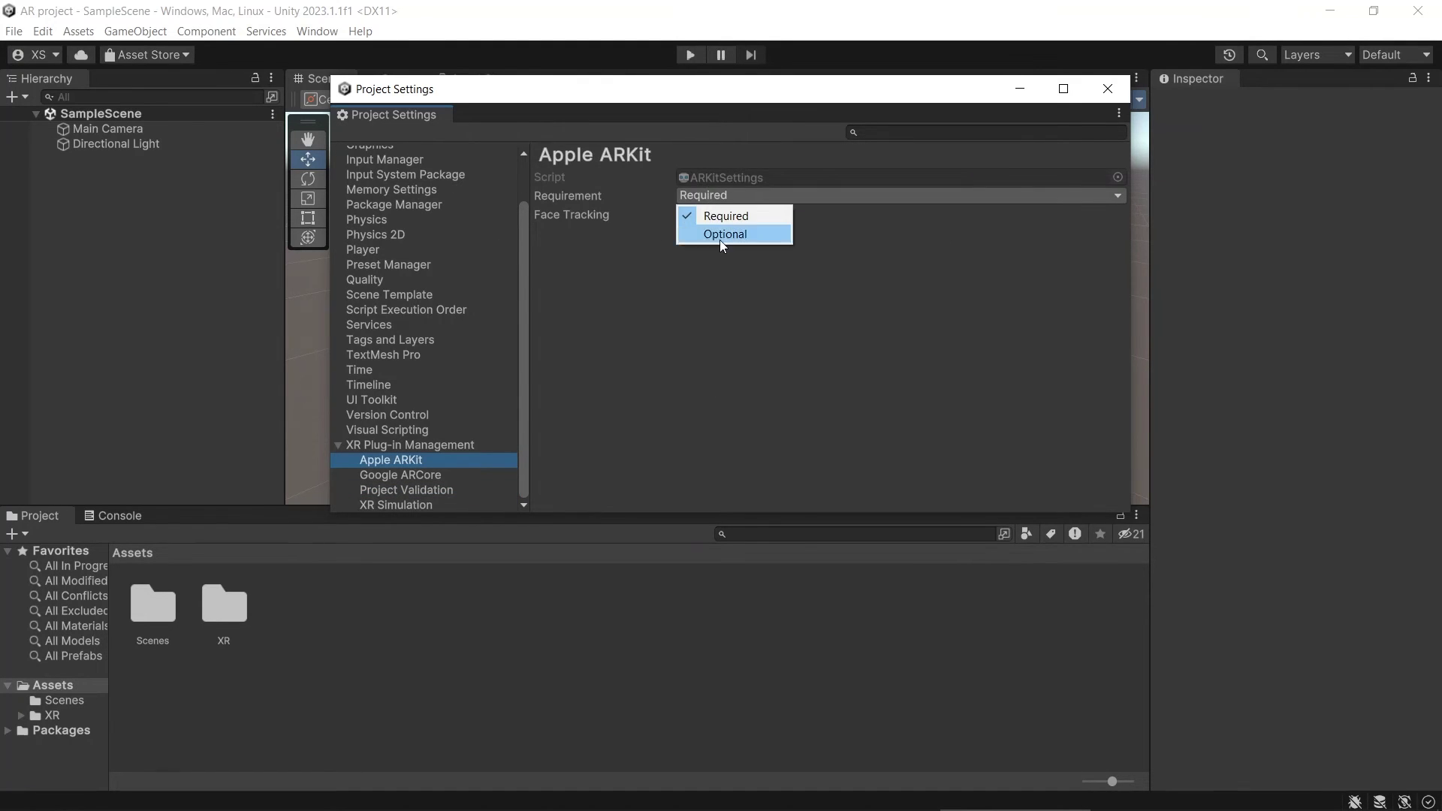
left_click(583, 399)
left_click(474, 476)
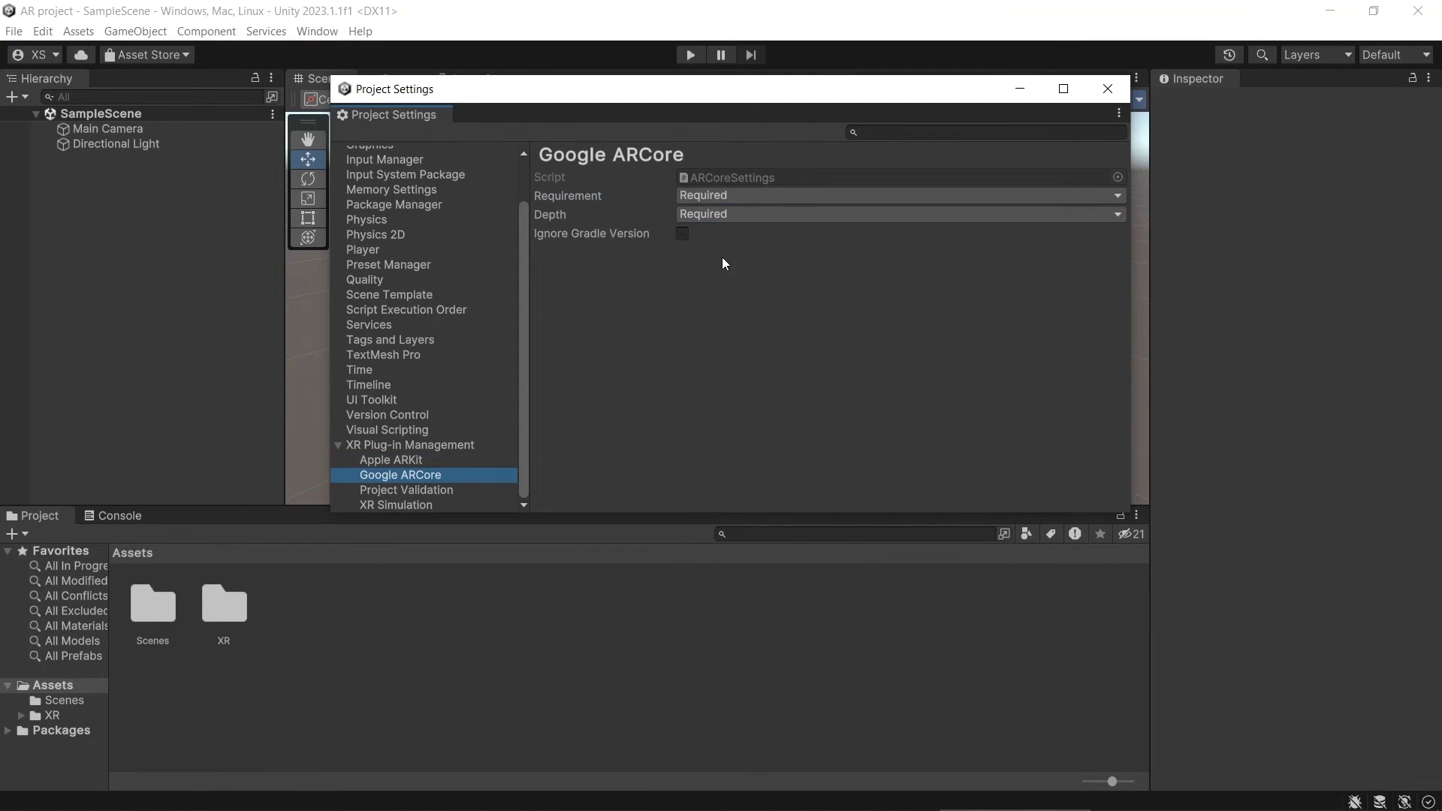
left_click(744, 214)
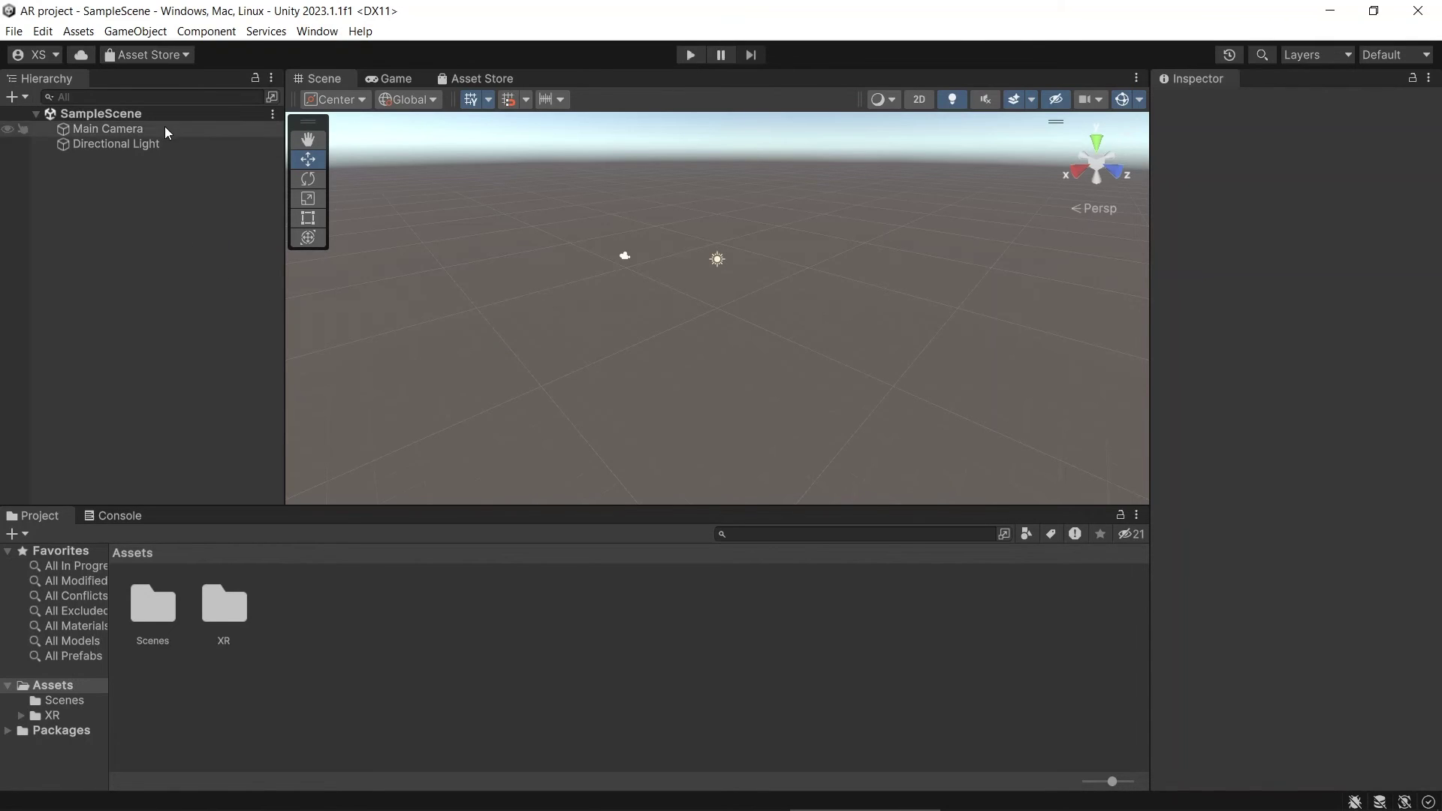
- Delete the Main Camera from SampleScene and add an XR Origin (Mobile AR) object
left_click(159, 128)
key("Delete")
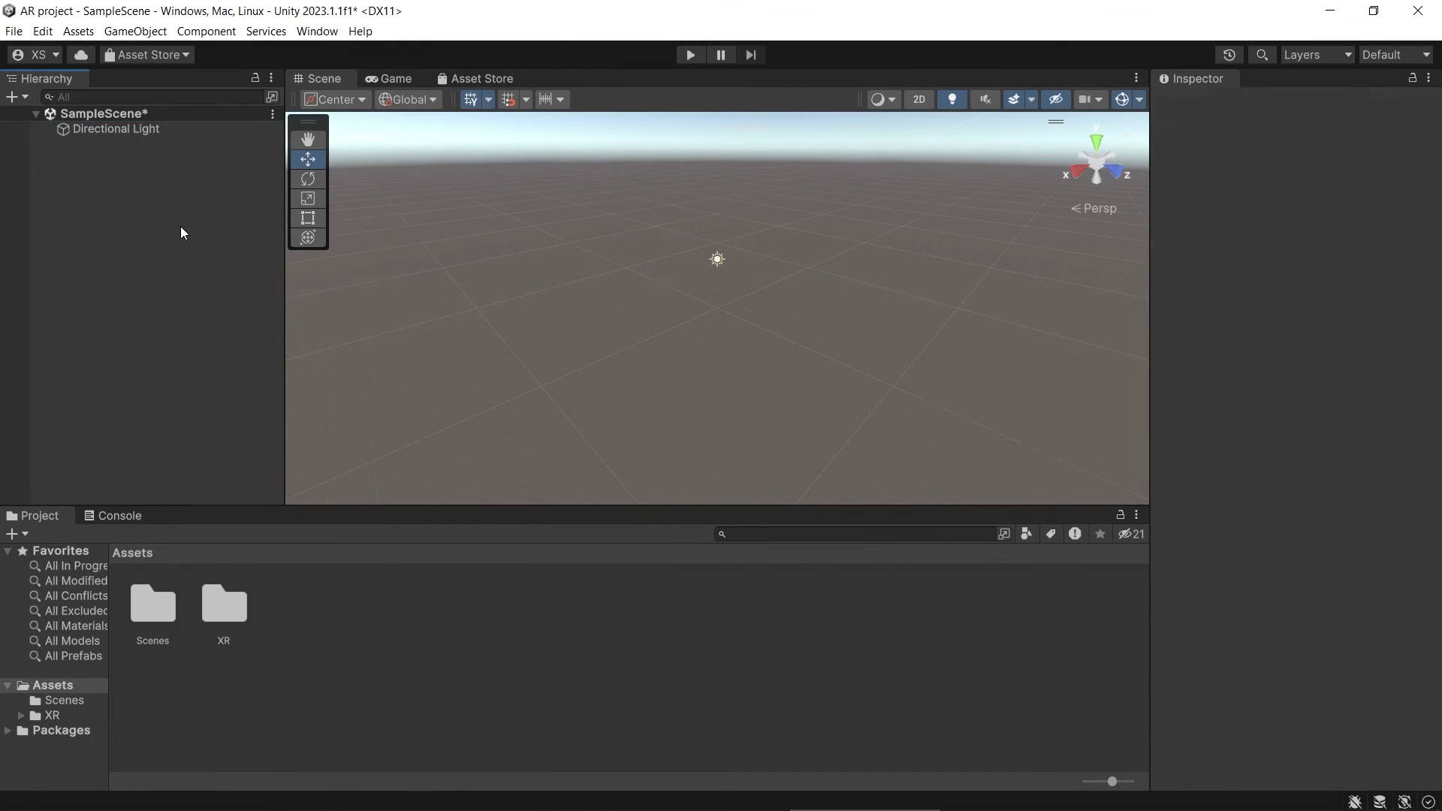
right_click(162, 223)
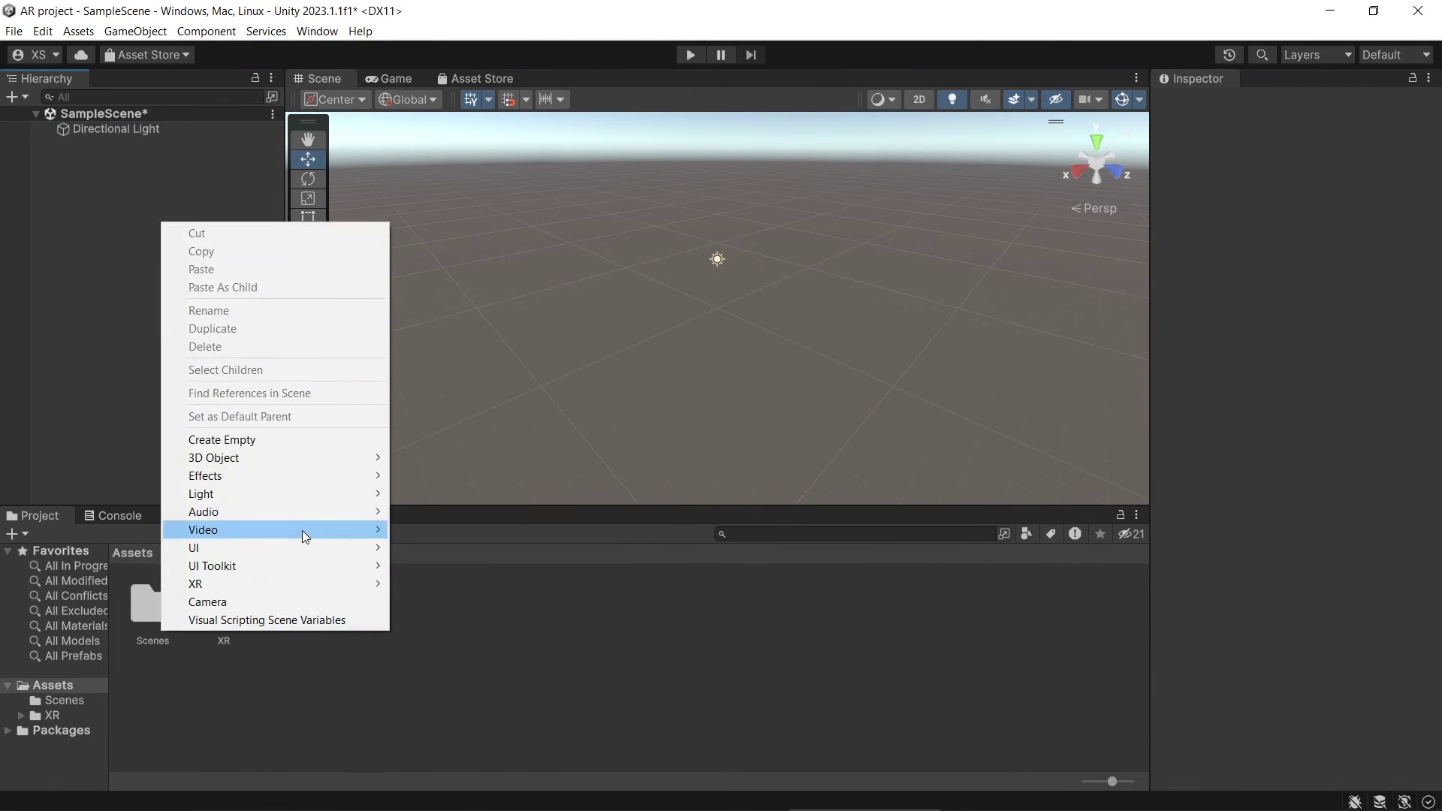
mouse_move(344, 586)
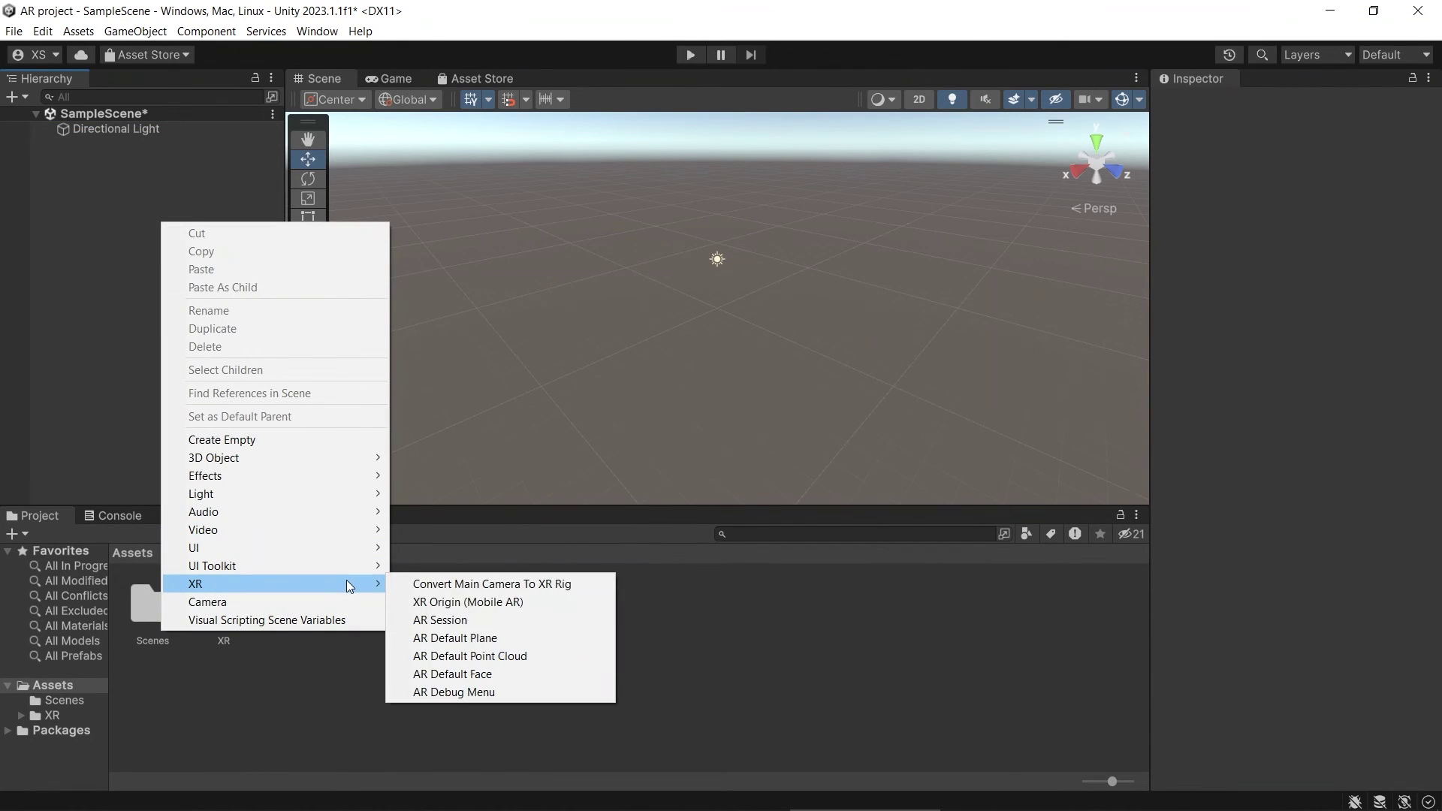
left_click(530, 605)
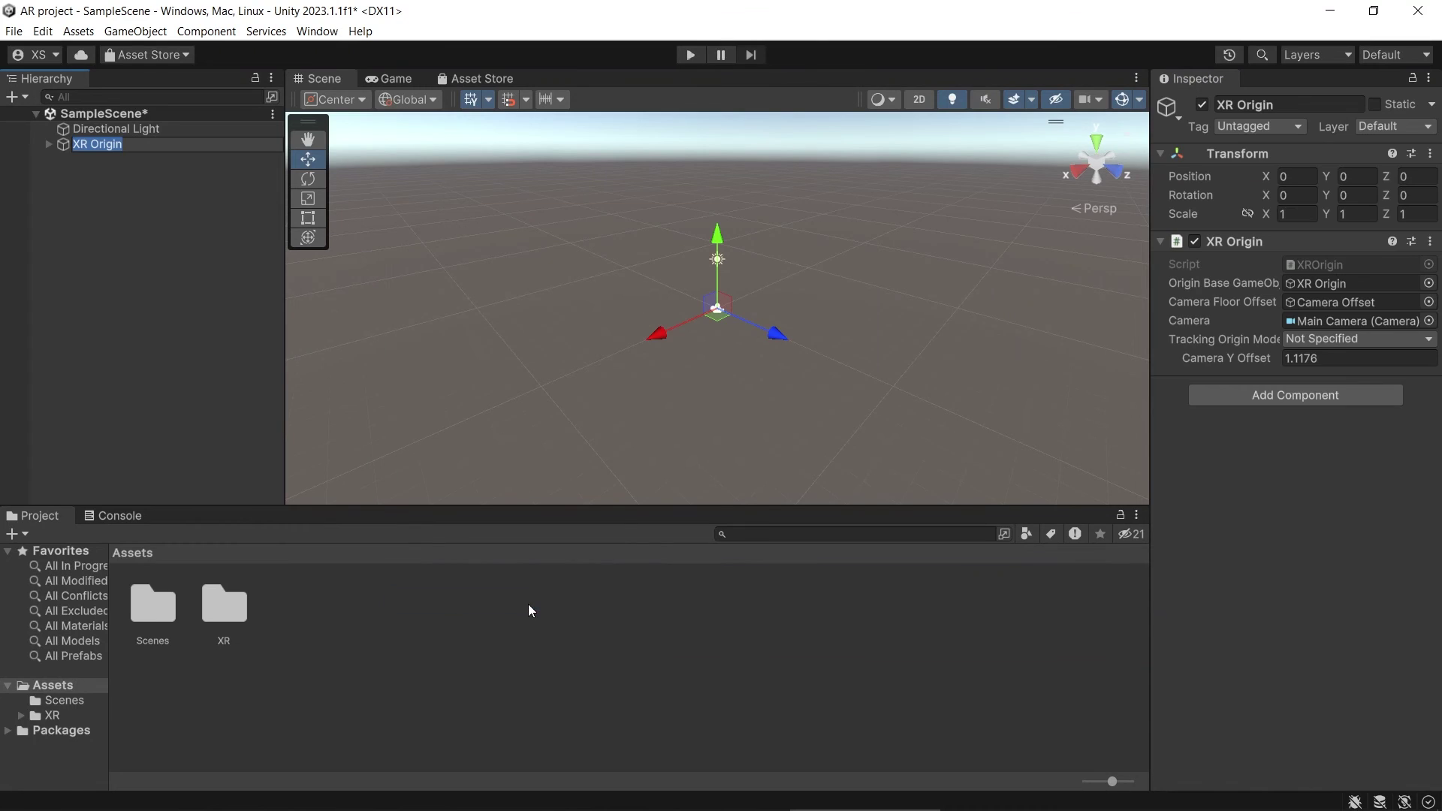
left_click(187, 254)
- Add an AR Session object to the root of SampleScene, keeping its default name
right_click(170, 222)
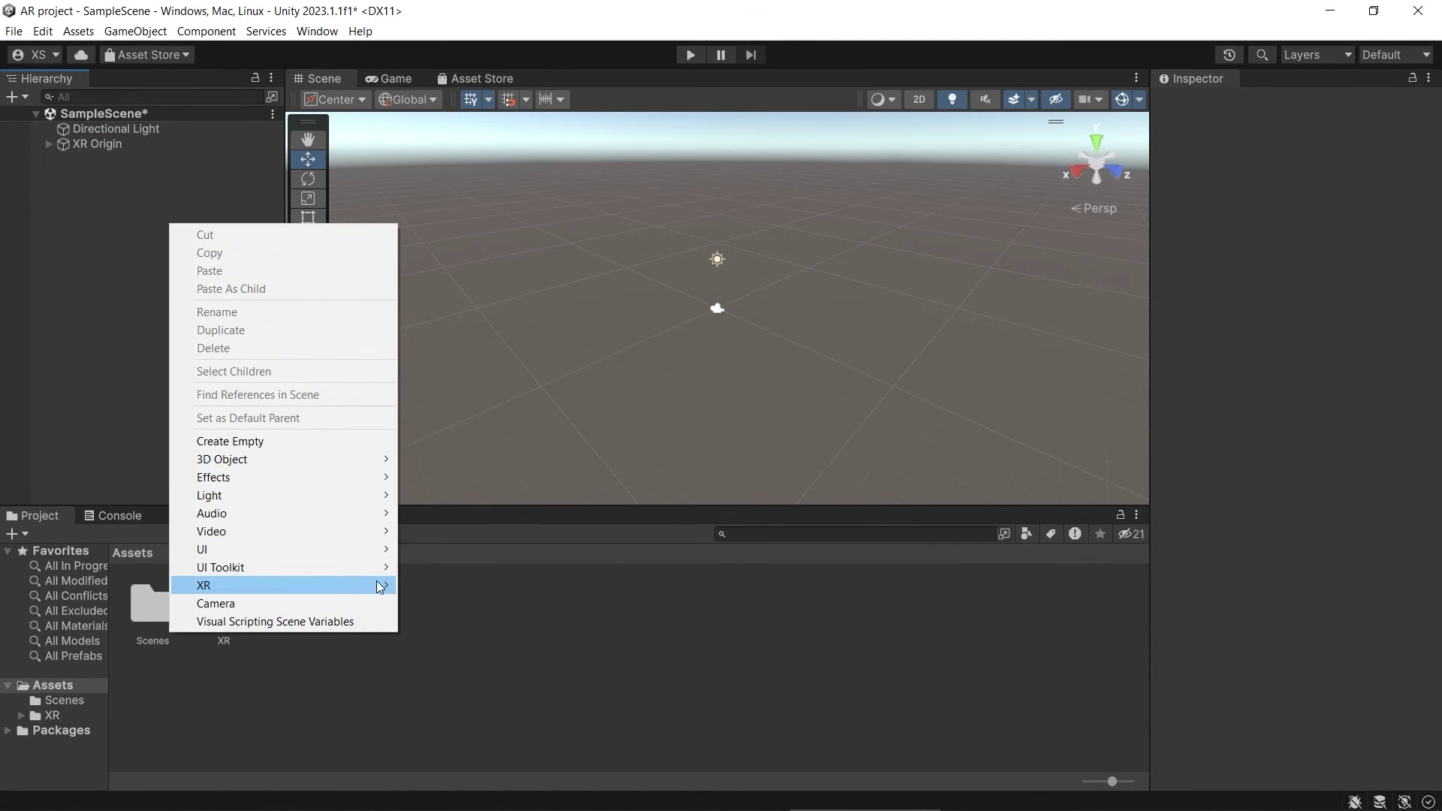
mouse_move(383, 585)
left_click(481, 623)
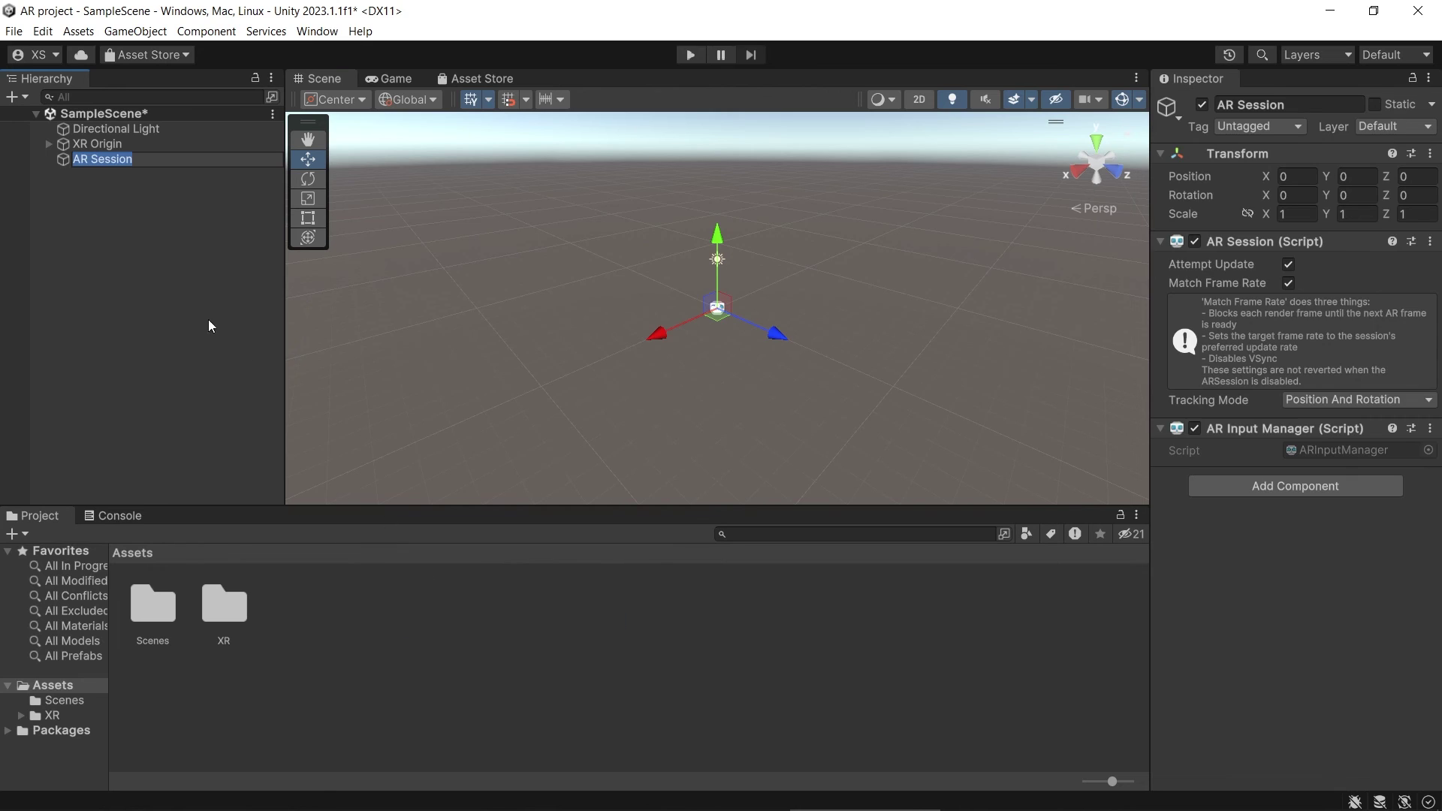
left_click(174, 195)
- Examine the components of XR Origin, its nested Camera Offset and Main Camera, and the AR Session object
left_click(132, 145)
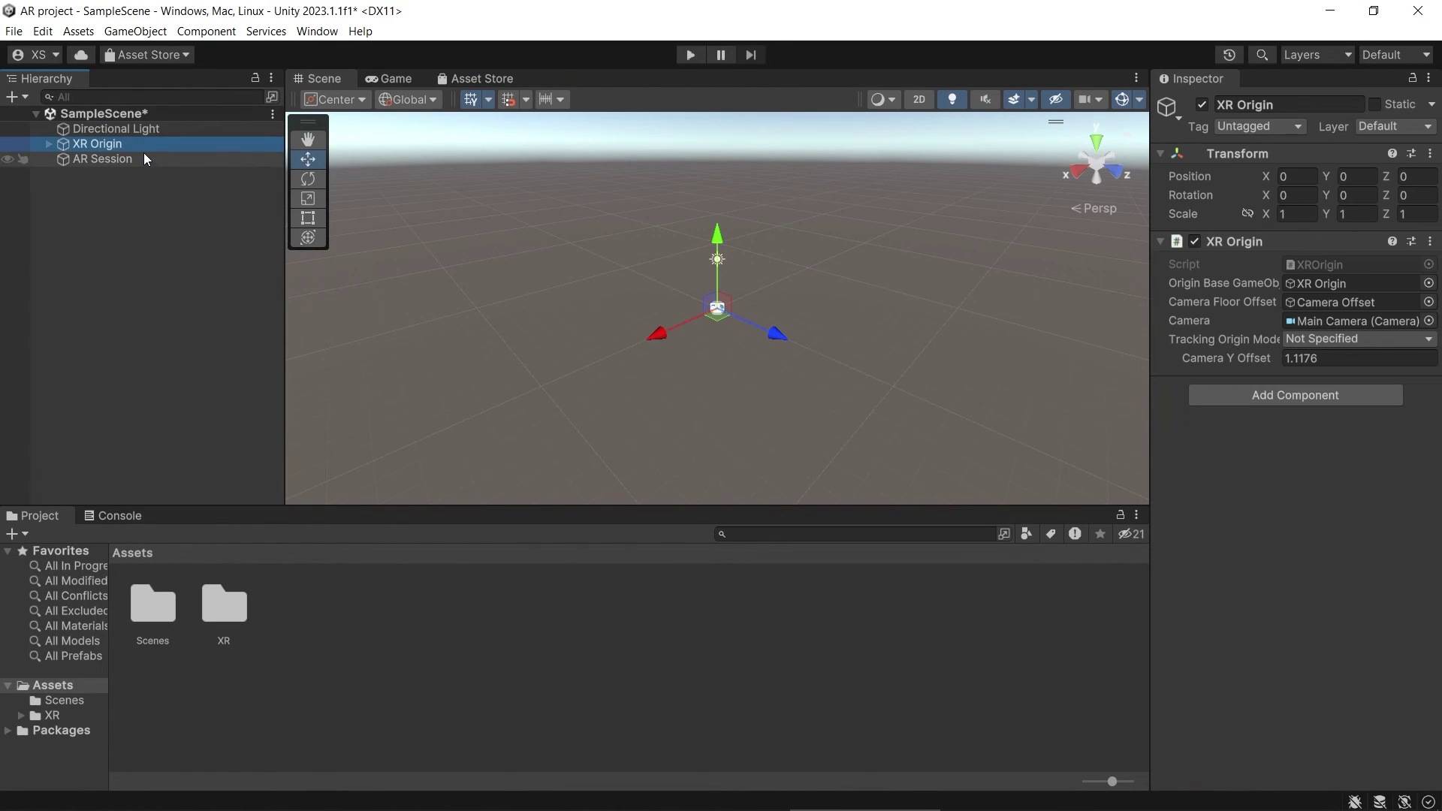
key("Right")
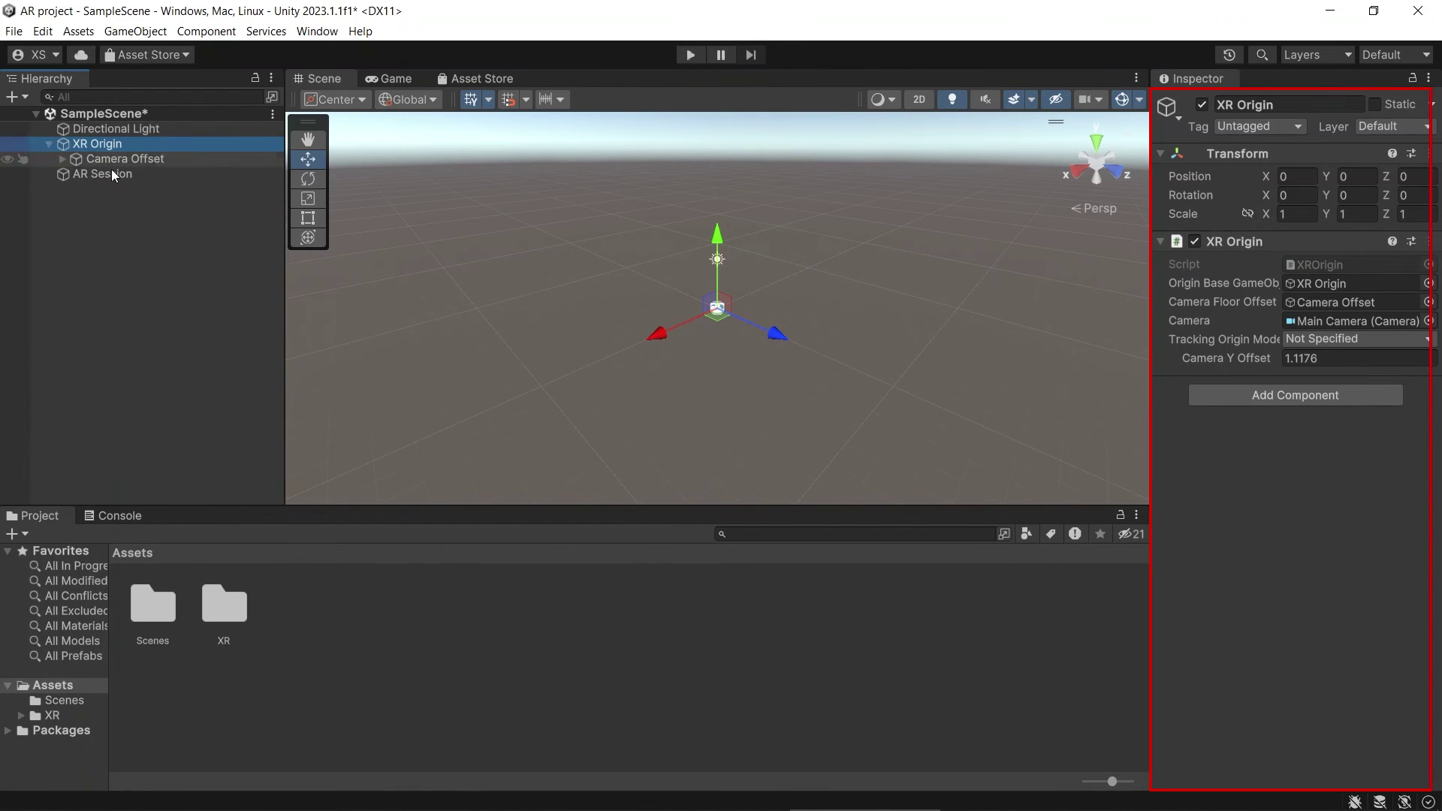
left_click(142, 158)
left_click(63, 160)
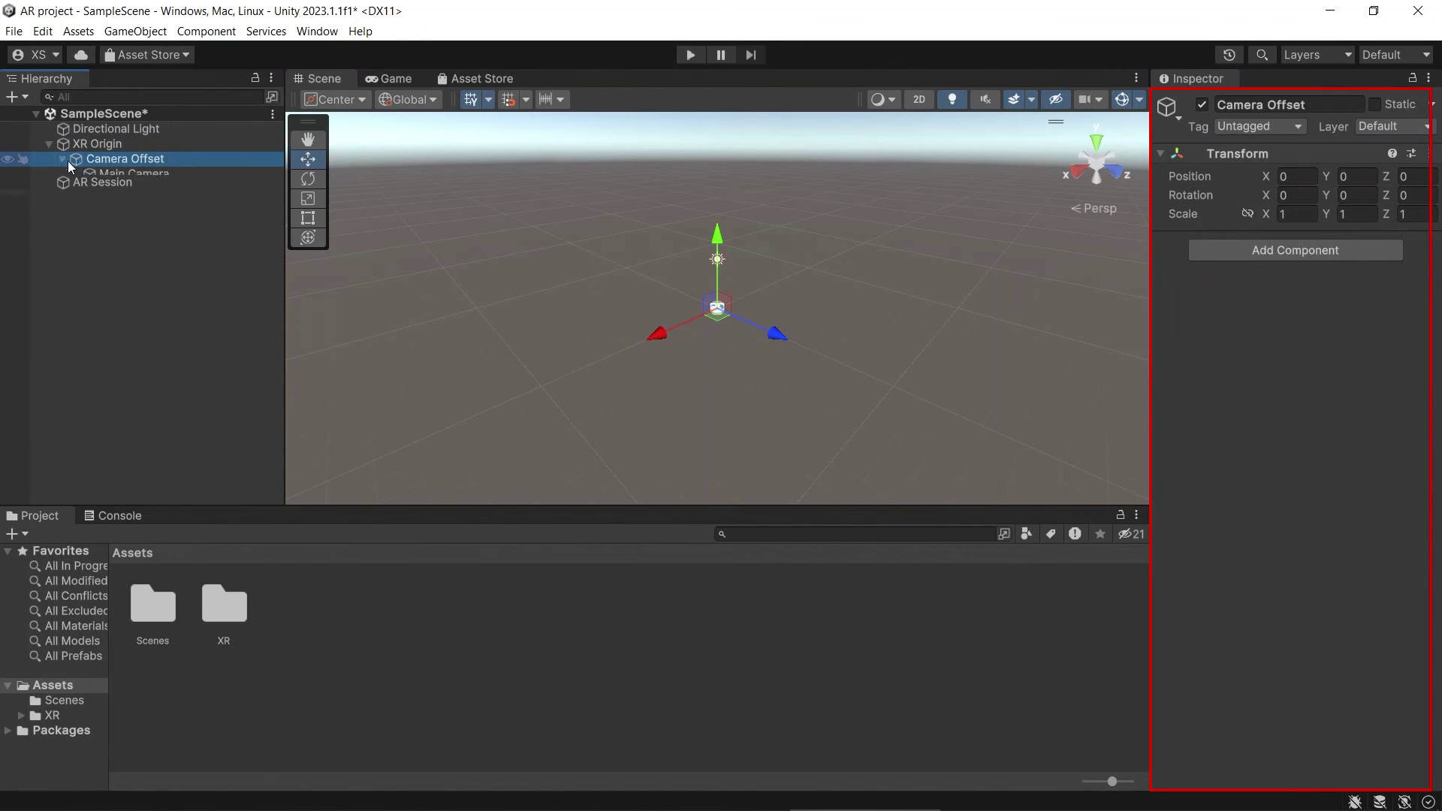
left_click(159, 176)
scroll(1289, 439, "down", 10)
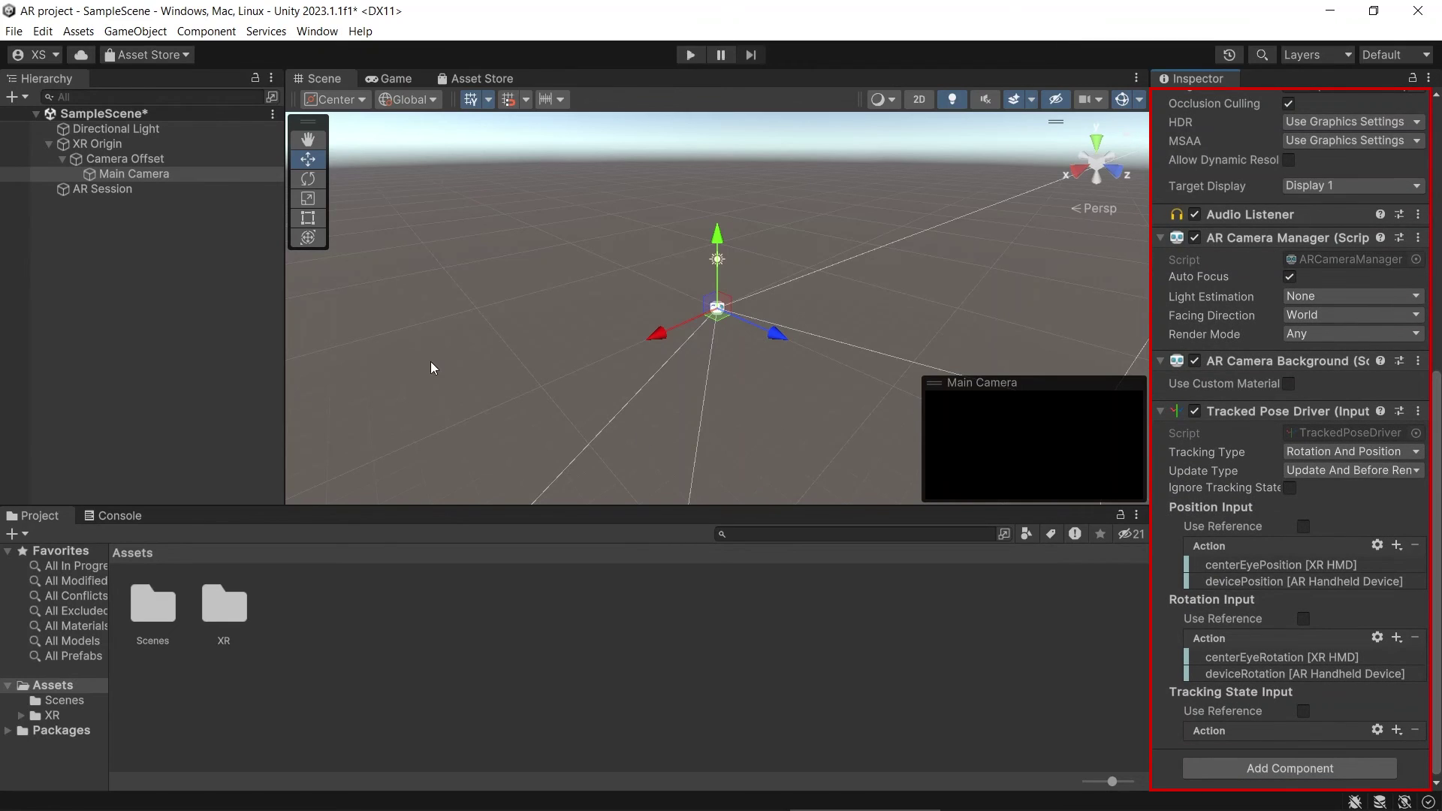
left_click(215, 191)
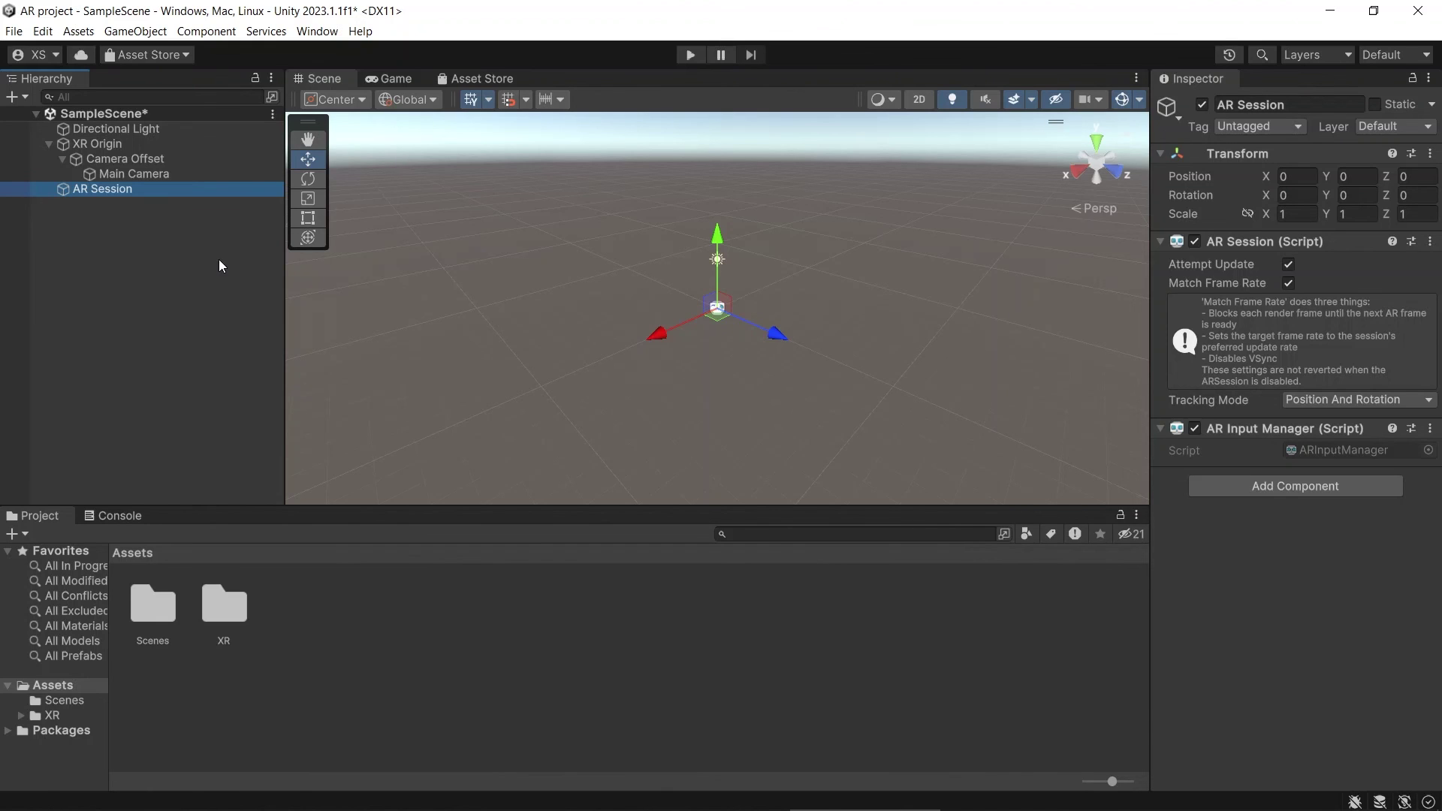
left_click(205, 231)
- Save the scene and add the open SampleScene to the scenes in the build settings
key("ctrl+s")
left_click(14, 31)
left_click(155, 229)
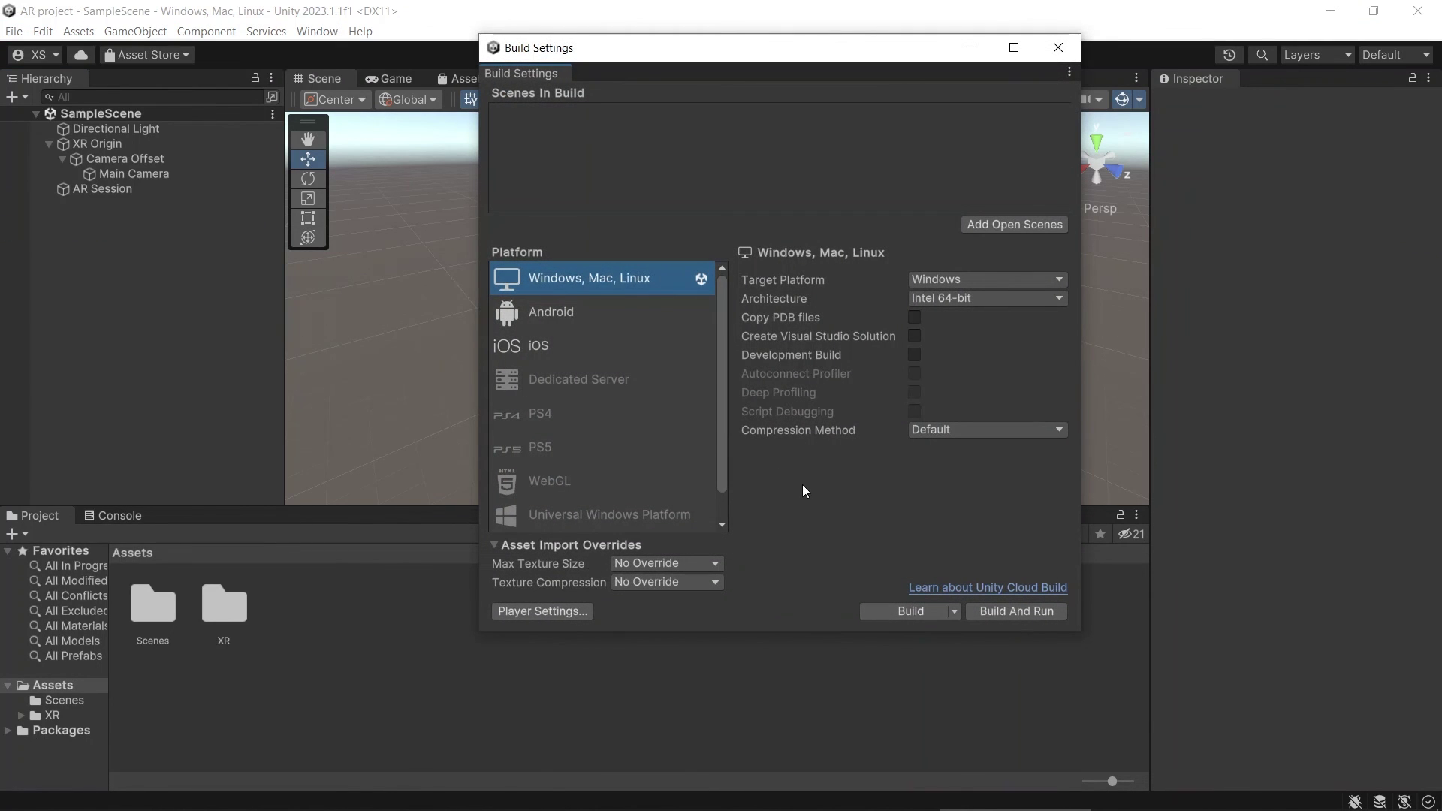
left_click(1026, 225)
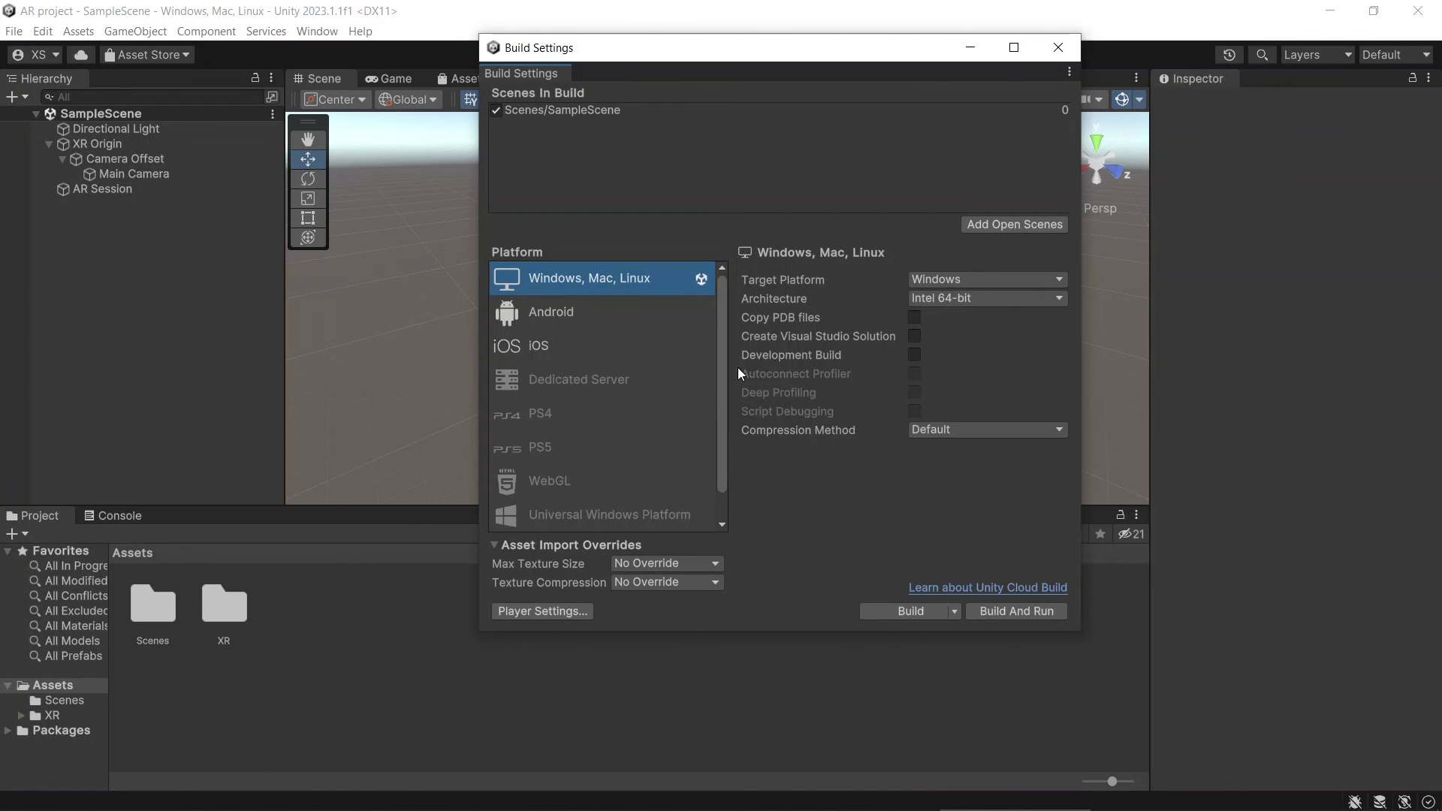
- Switch the project's build platform to iOS
left_click(671, 317)
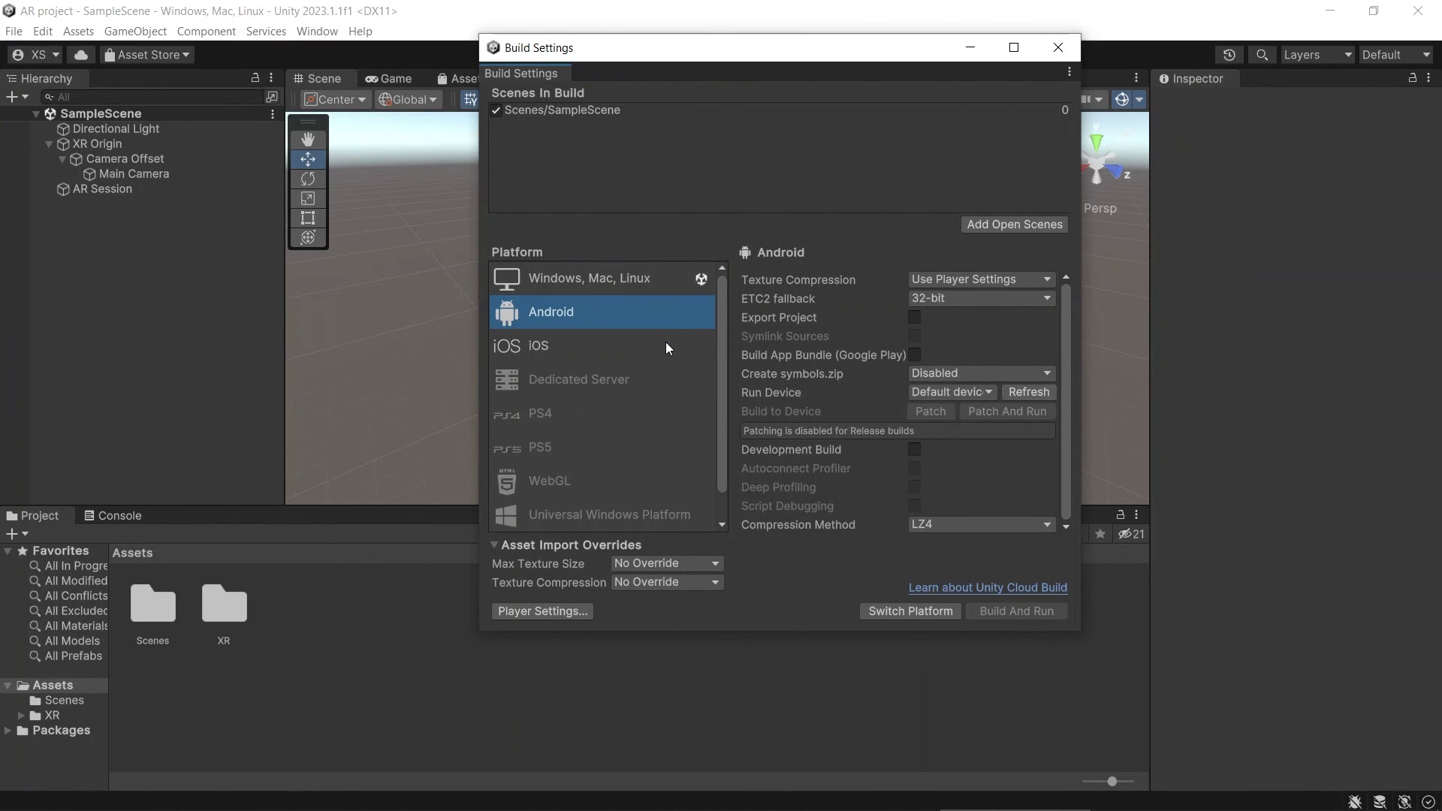
left_click(666, 346)
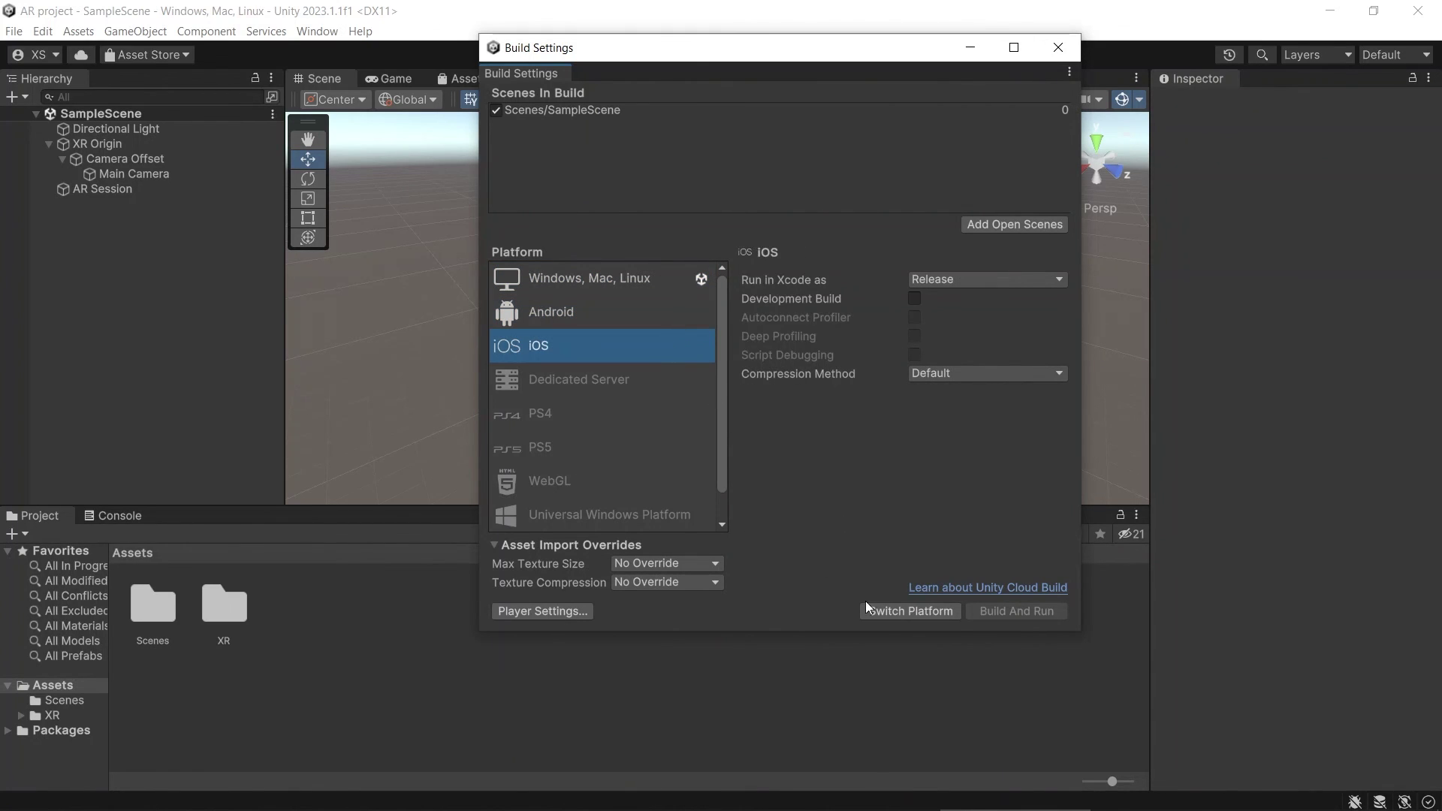
left_click(885, 613)
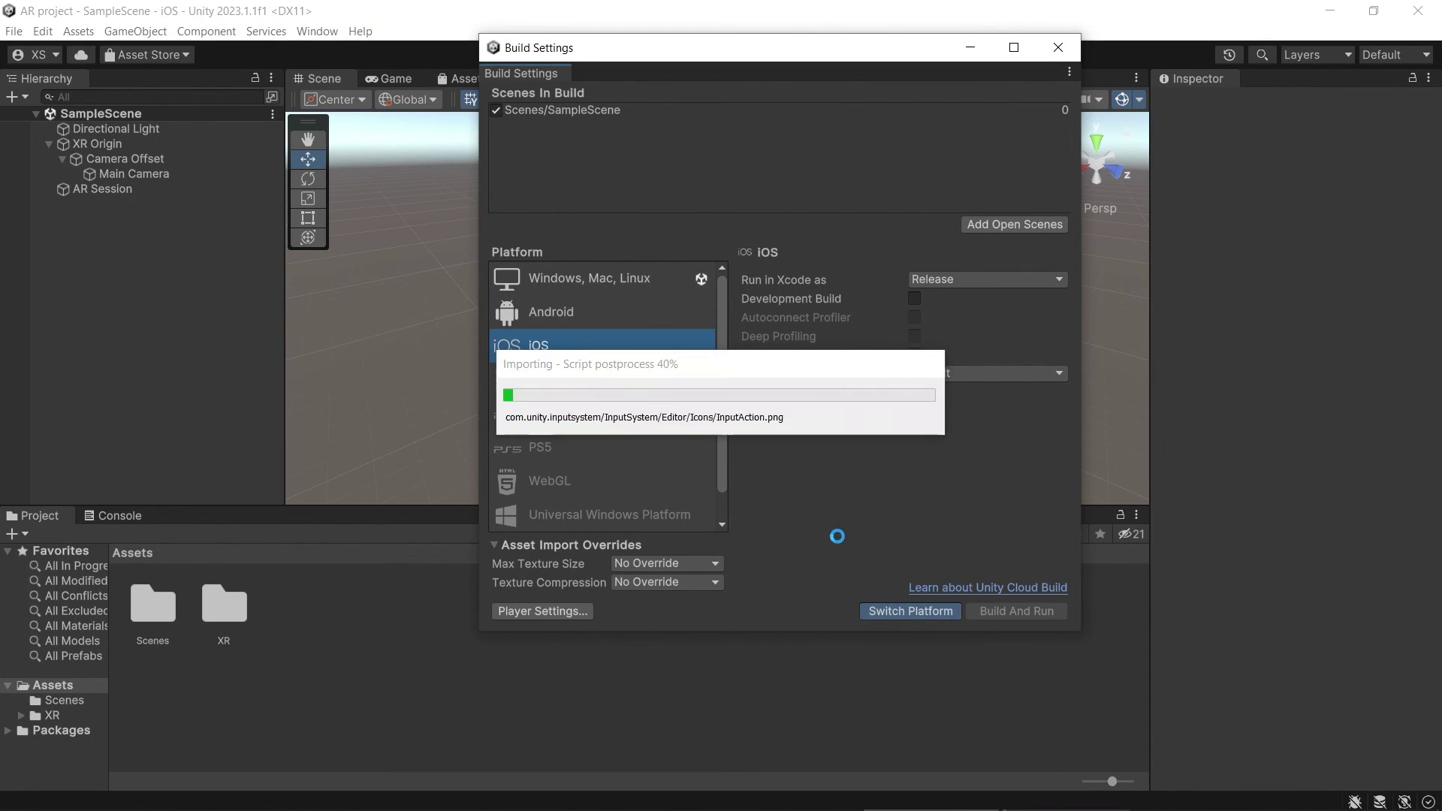